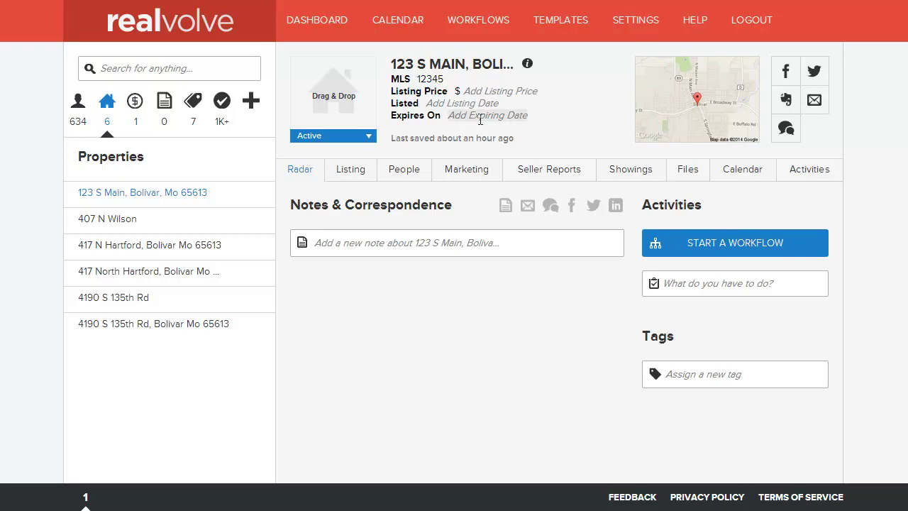
- Start the REO / BPO Properties Process workflow for the open property
click(722, 242)
click(645, 301)
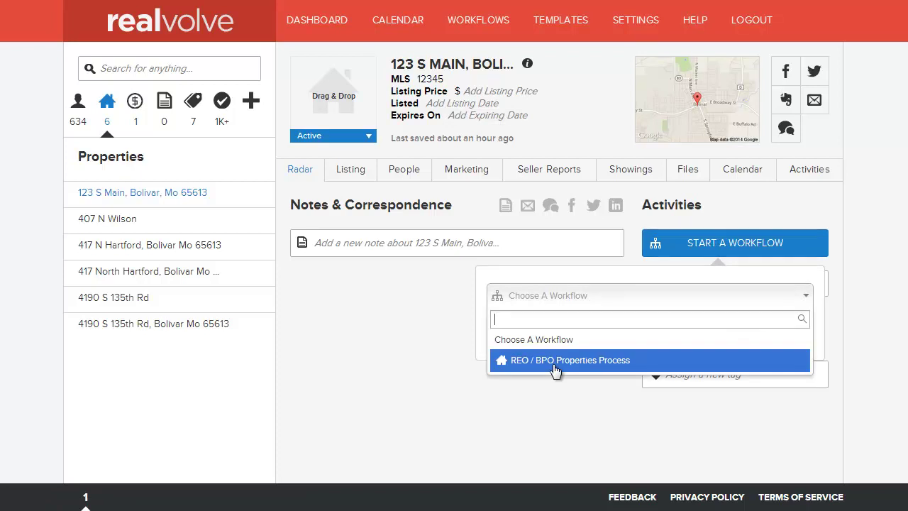
click(554, 363)
click(675, 366)
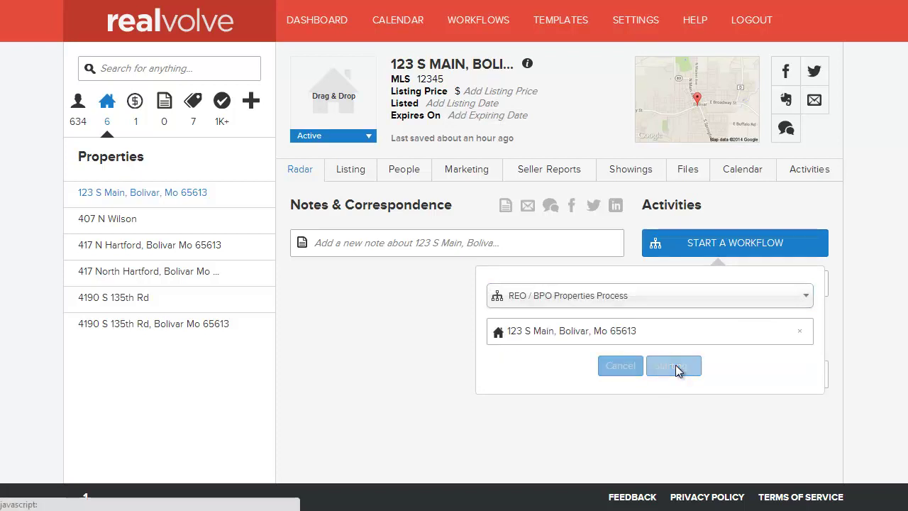
- Keep both the General and Rekey activity groups in the workflow and continue to the date verification
scroll(676, 363, down, 1)
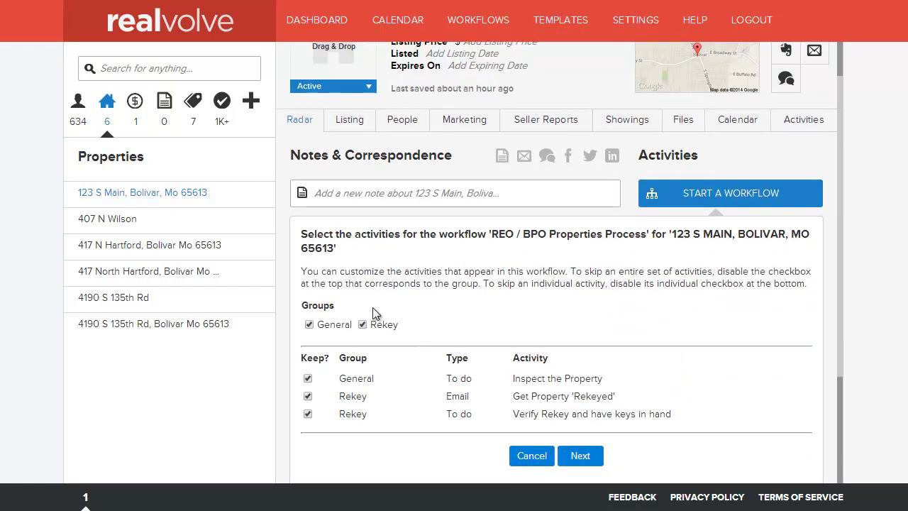
scroll(400, 411, down, 2)
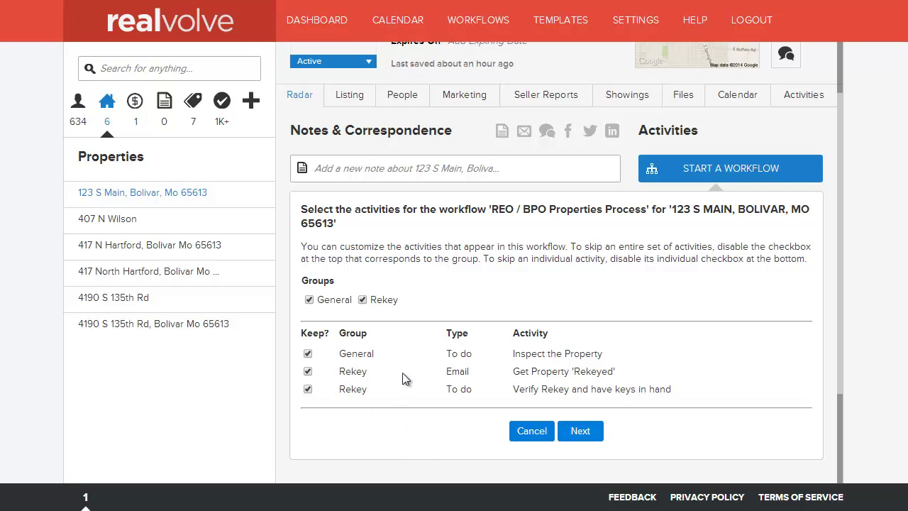
click(362, 300)
click(363, 300)
click(362, 299)
click(581, 431)
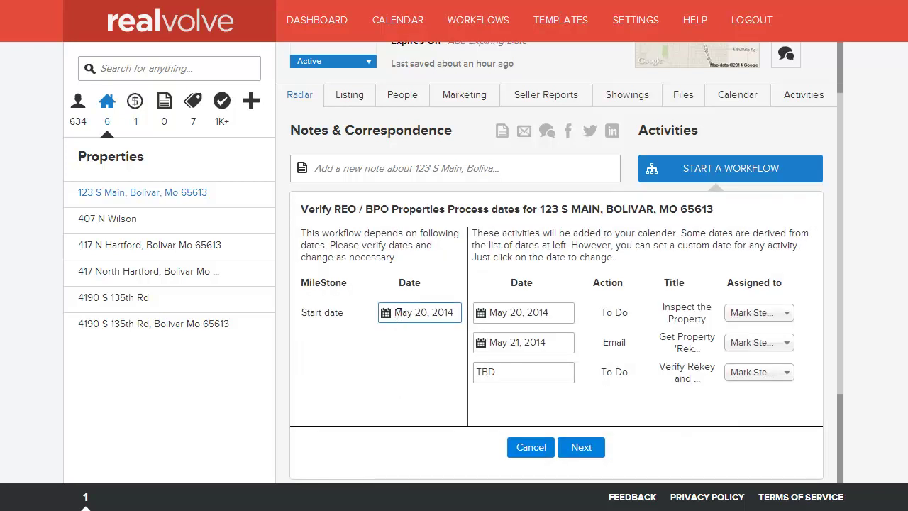
- Accept the proposed workflow dates and the parties assigned to each activity, and finish launching the workflow
click(503, 375)
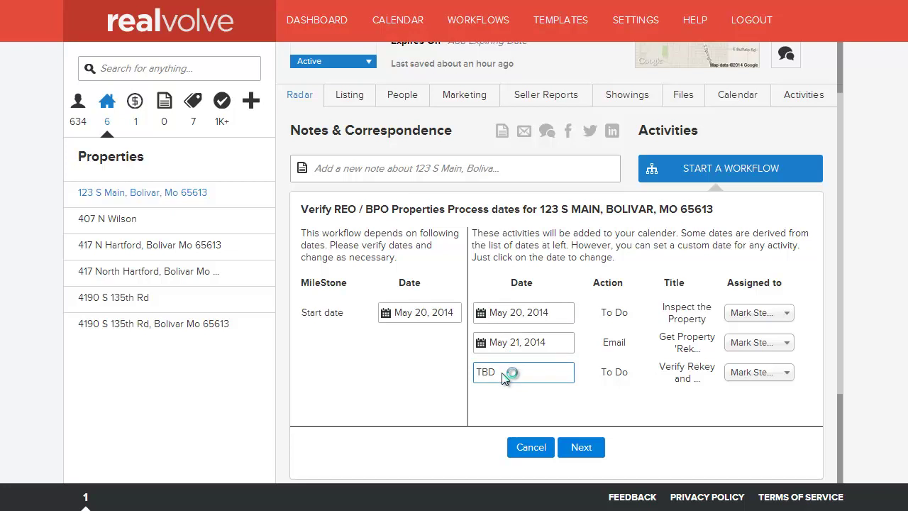
click(580, 447)
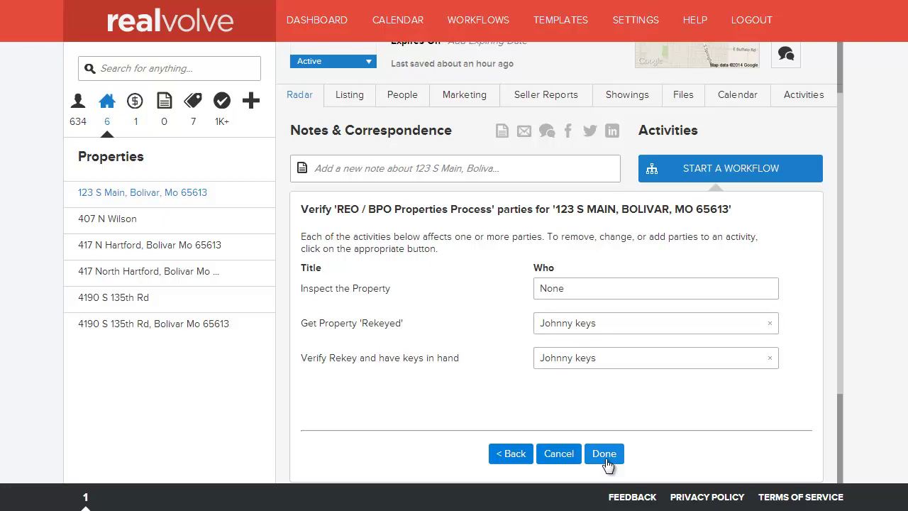
click(604, 454)
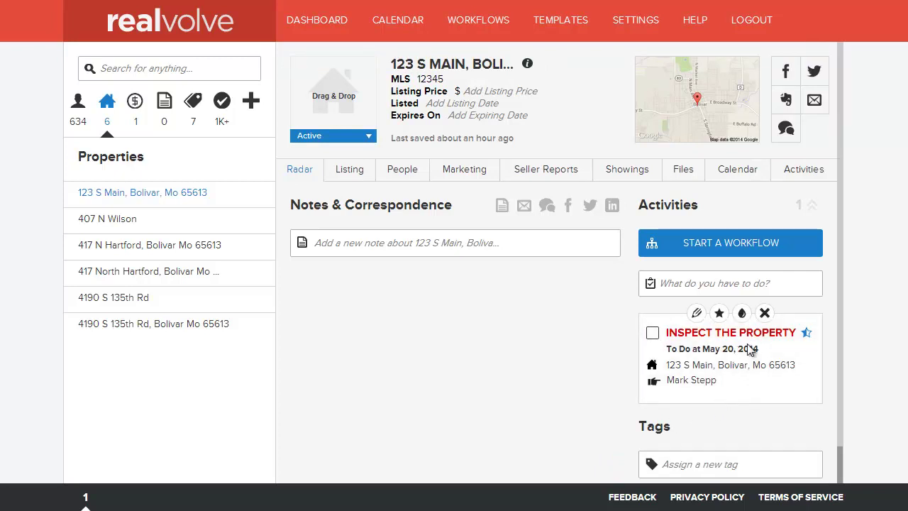
- Mark the Inspect the Property activity as complete
click(652, 333)
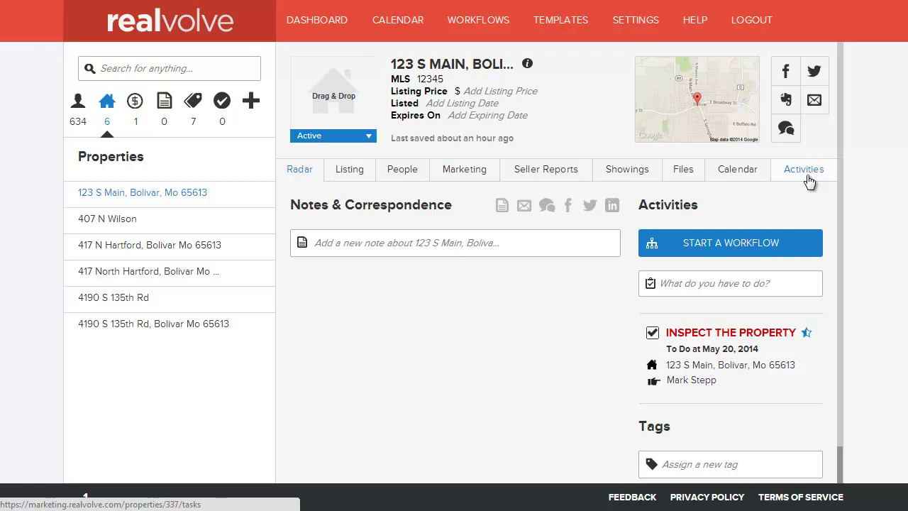
mouse_move(757, 358)
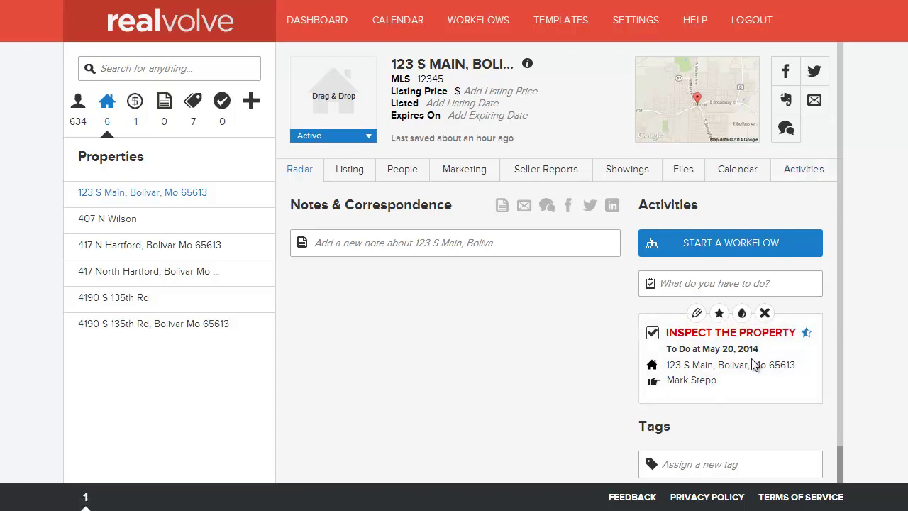
- From the property's activities, run the Send rekey email action of Get Property 'Rekeyed' and send the message unedited
click(802, 170)
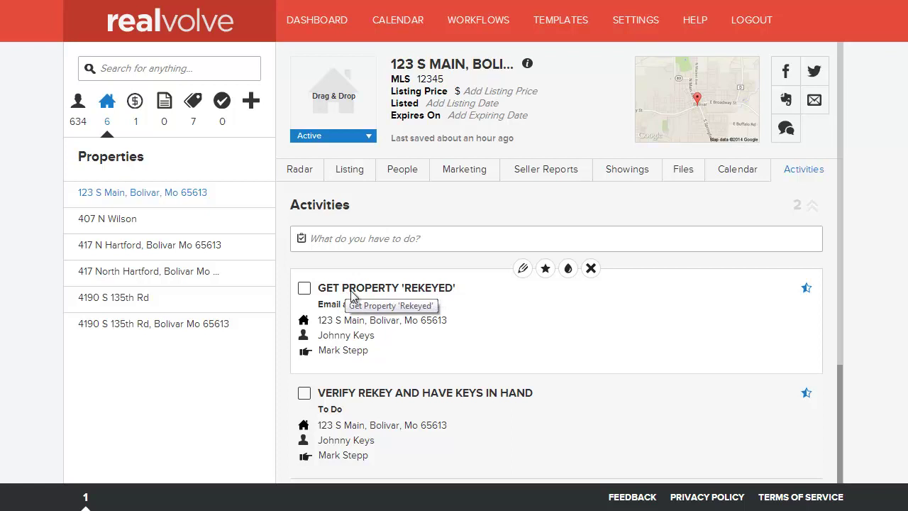
click(304, 289)
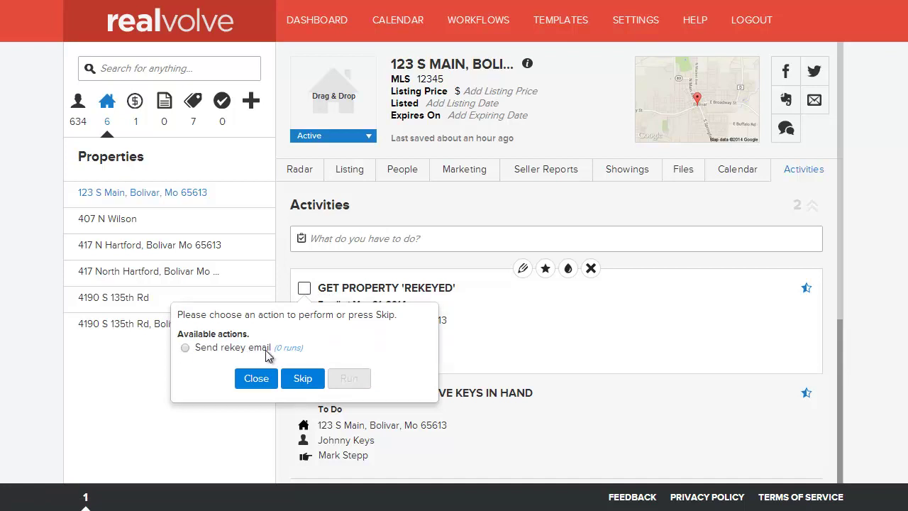
click(221, 349)
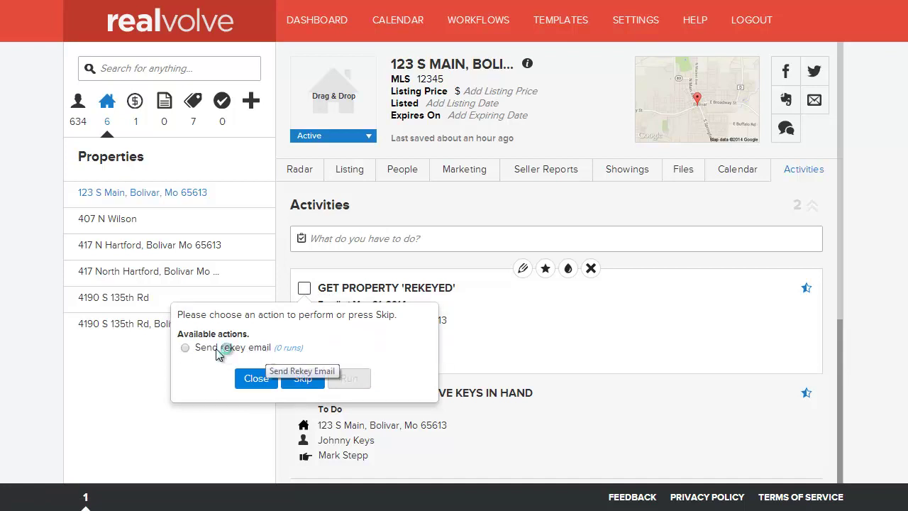
click(186, 348)
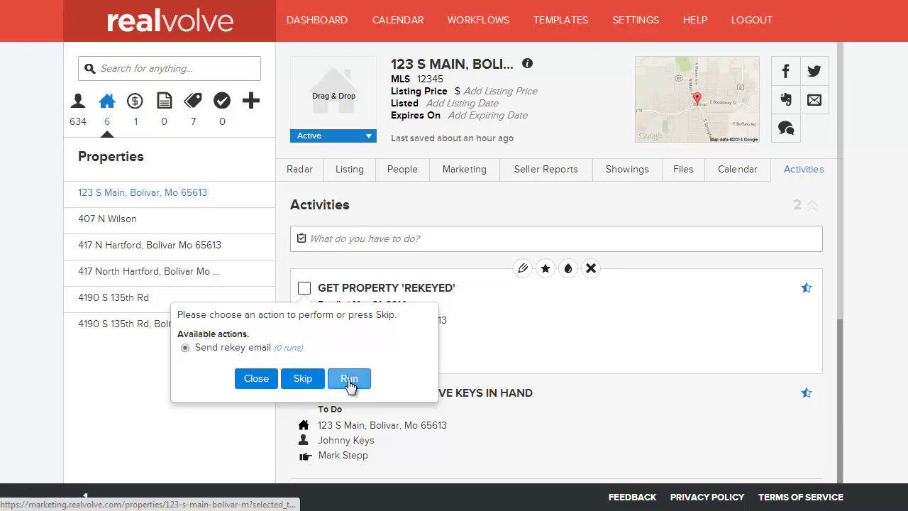
click(349, 380)
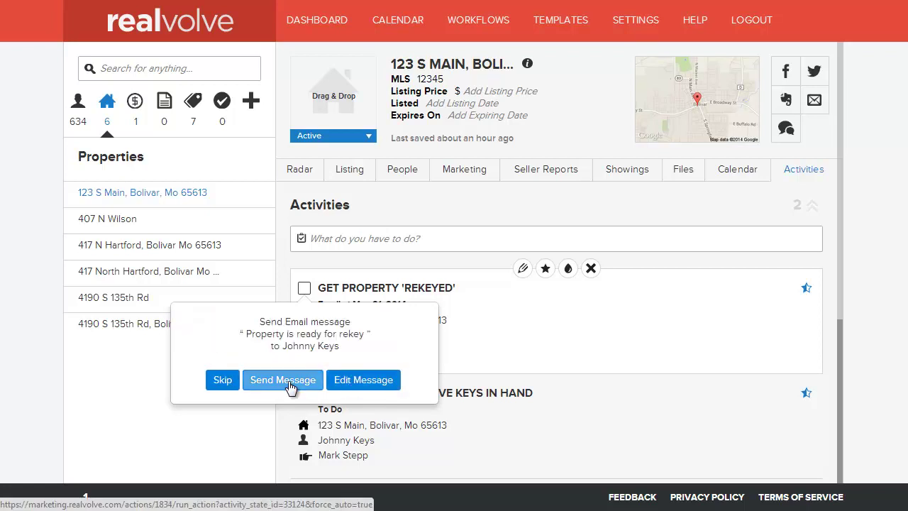
click(287, 382)
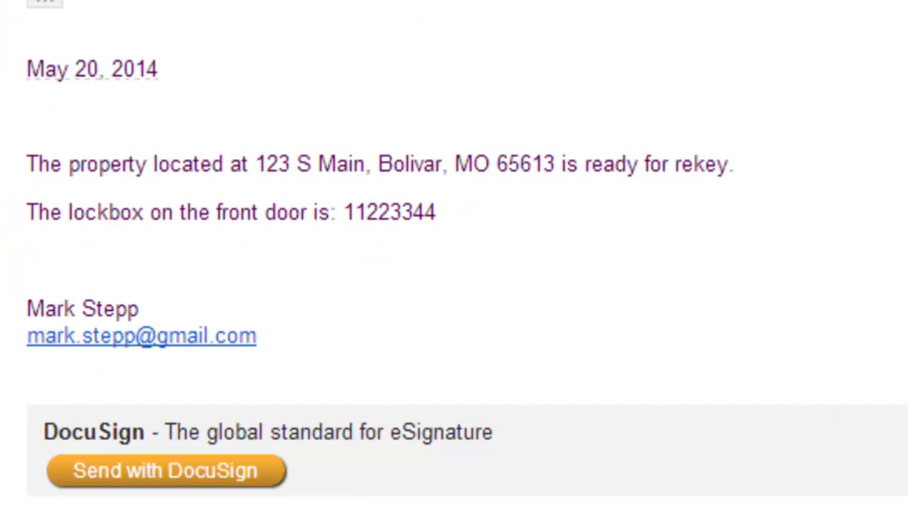
- Check the property address and lockbox number in the received rekey email, and view the property's showing details in Realvolve
drag(248, 163, 555, 164)
drag(336, 212, 443, 212)
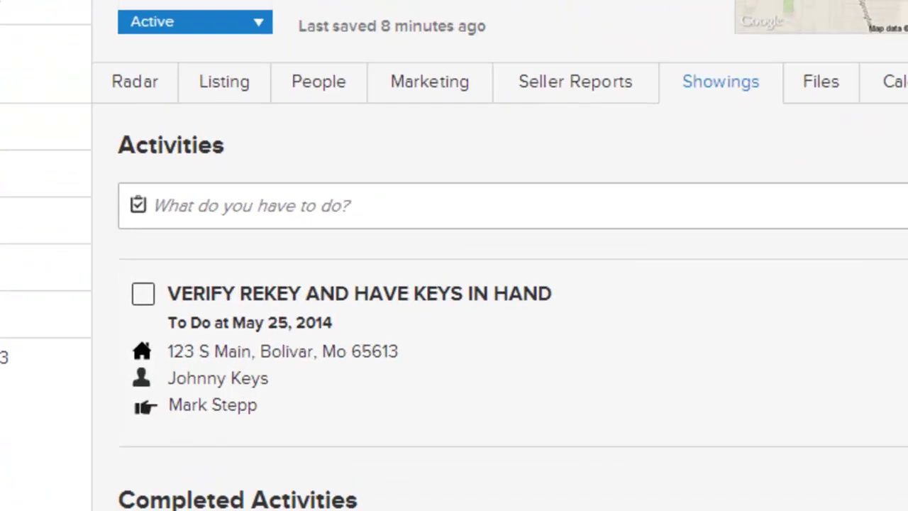
click(629, 167)
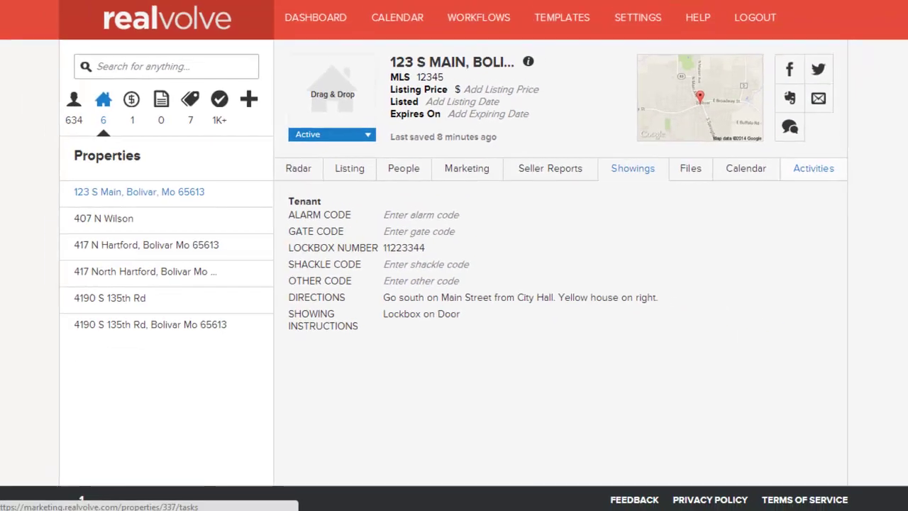
- Return to the property's activities and send the "Checking on Rekey Status" email from Verify Rekey and Have Keys in Hand
click(813, 168)
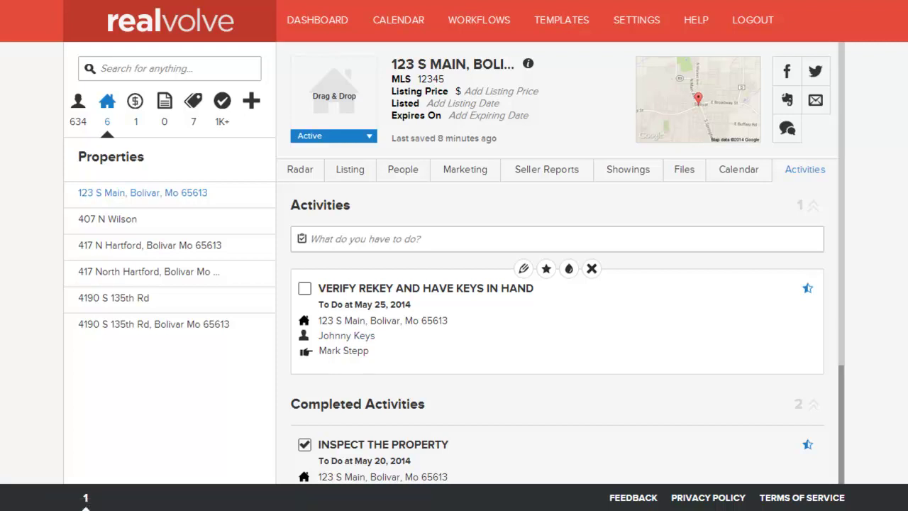
scroll(556, 440, down, 2)
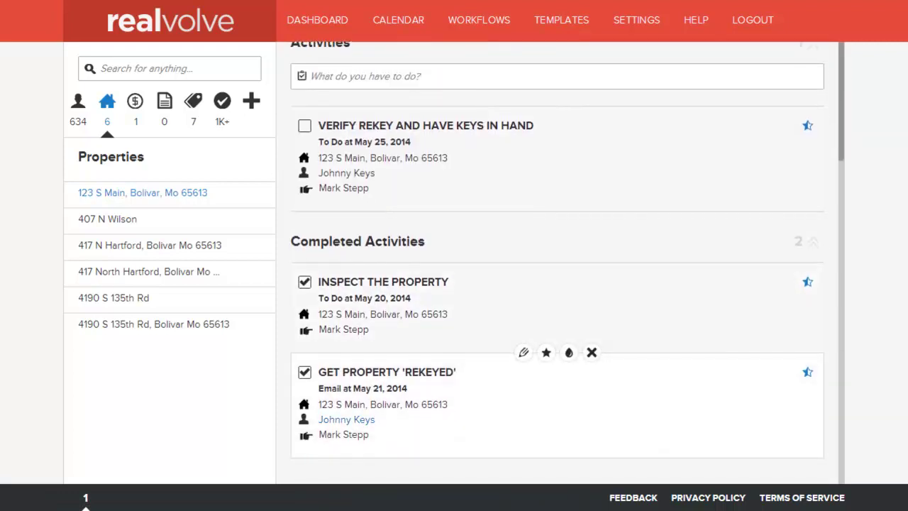
scroll(345, 177, up, 1)
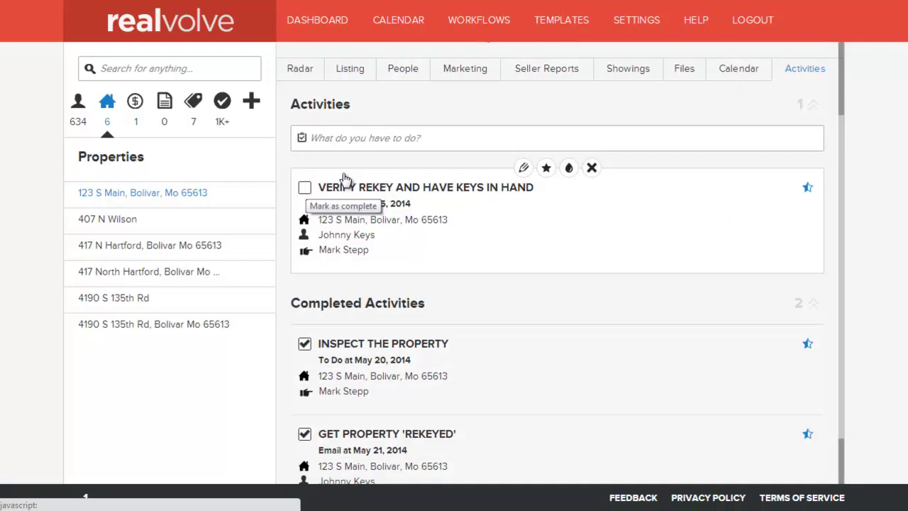
click(801, 175)
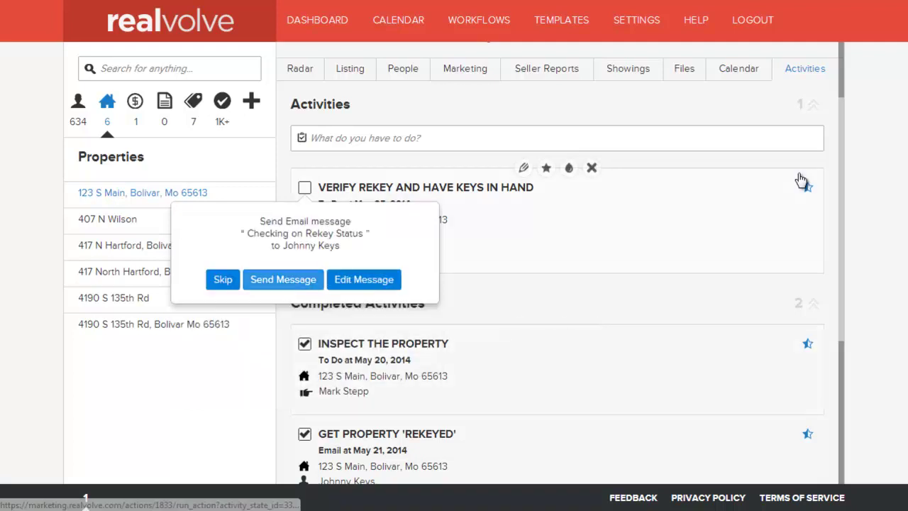
key(Return)
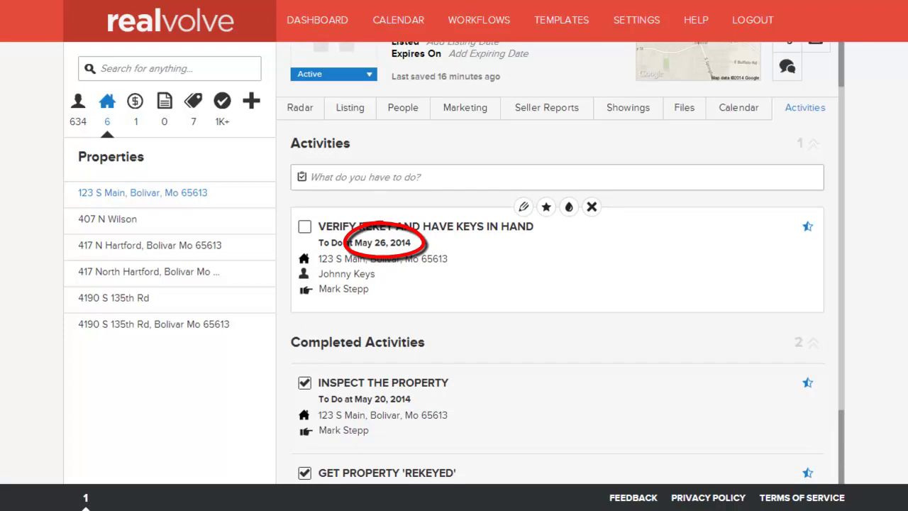
- Complete both checklist items of the Verify Rekey activity and run its Remove tag 'requested rekey' action
click(304, 226)
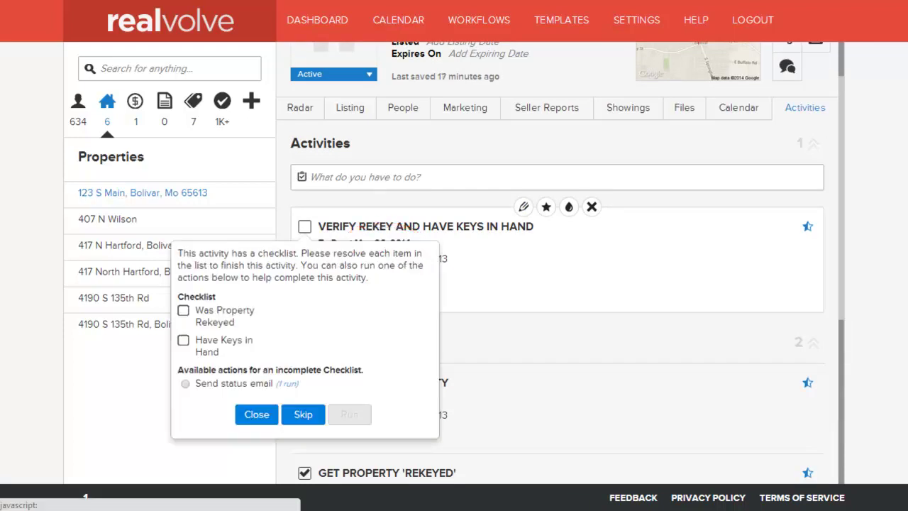
click(183, 339)
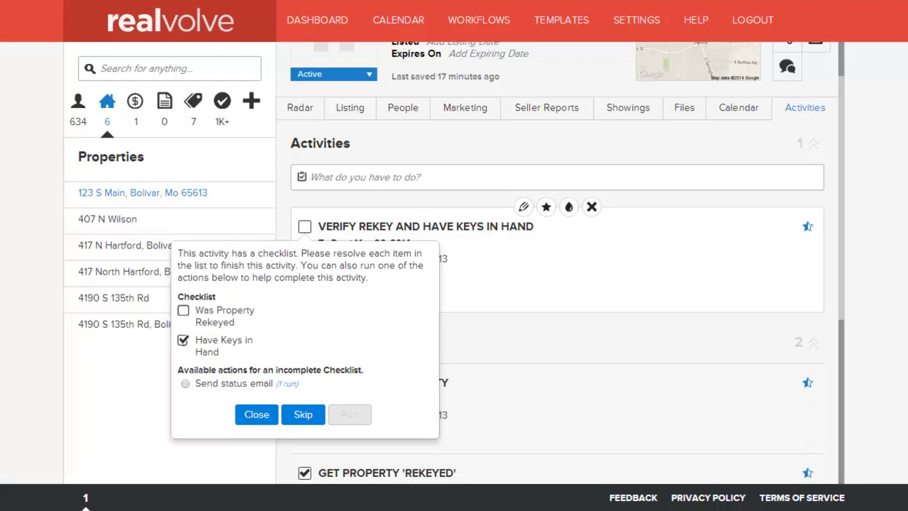
click(183, 309)
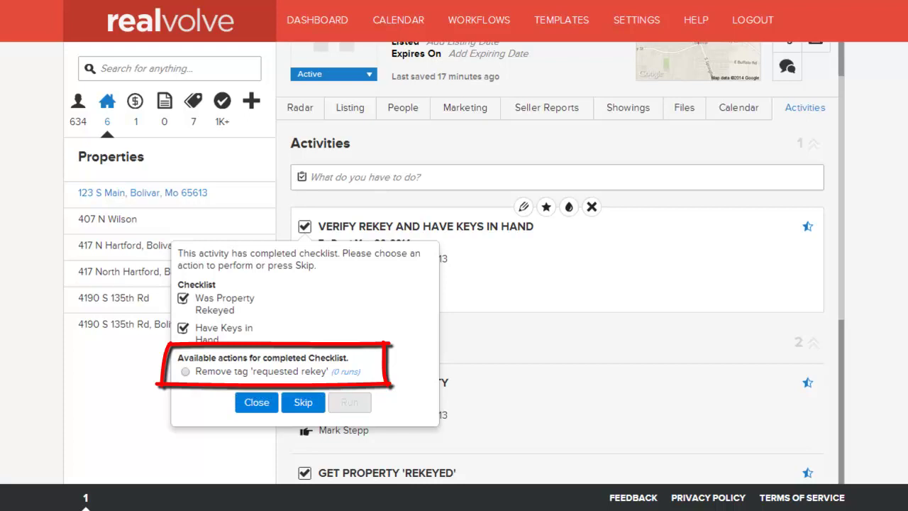
click(185, 371)
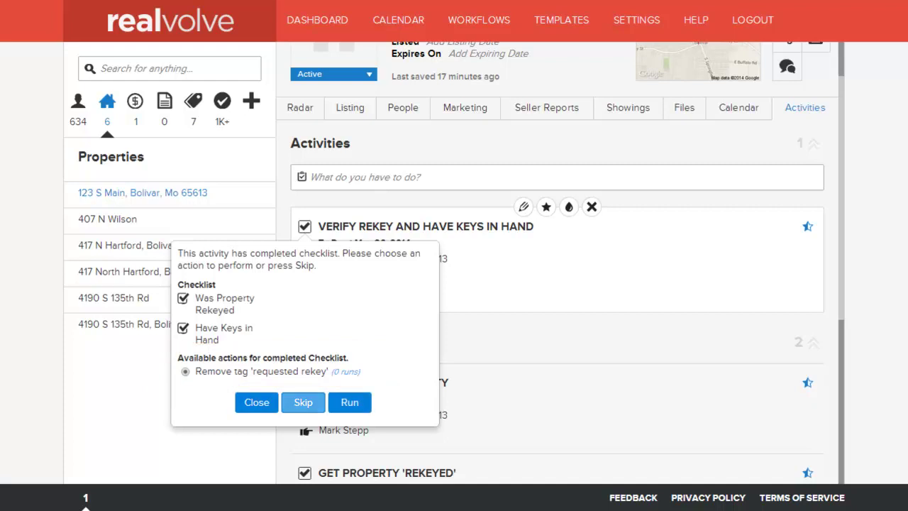
click(350, 402)
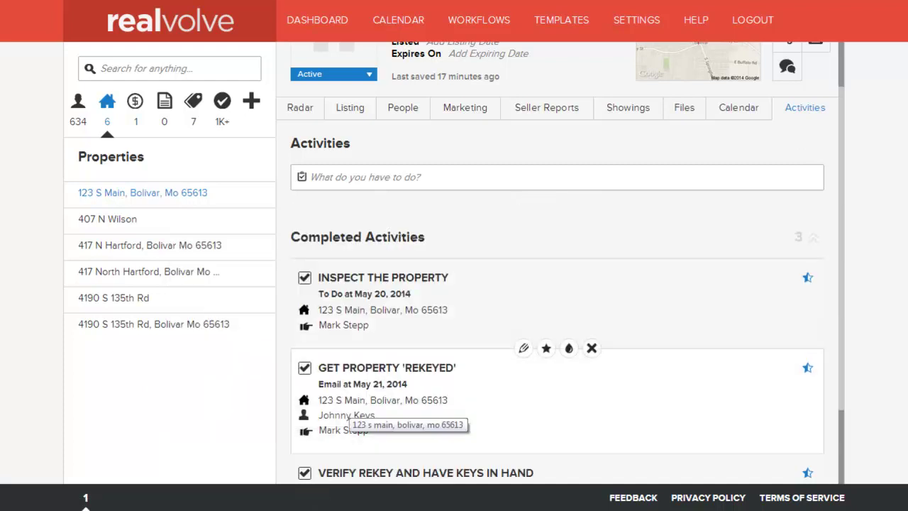
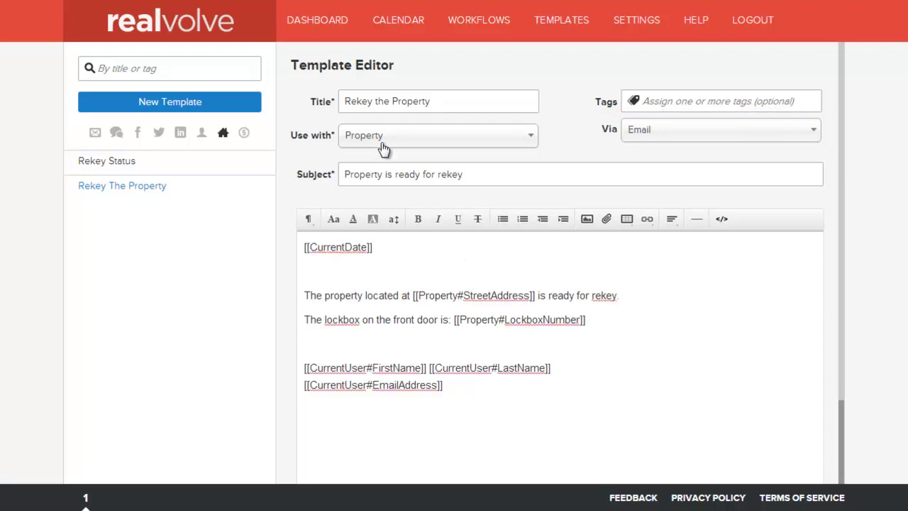
- Delete the date field at the start of the Rekey the Property template body and reinsert it as the [[CurrentDate]] merge field
drag(374, 246, 304, 247)
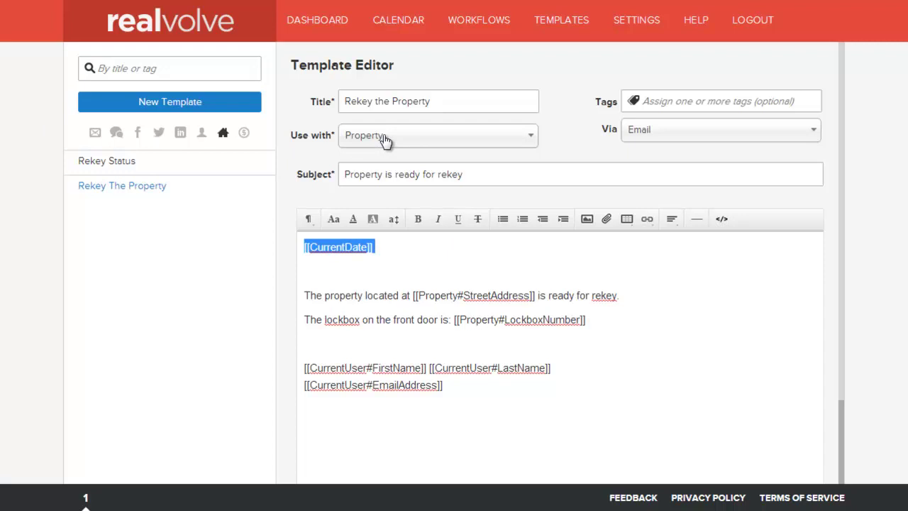
key(BackSpace)
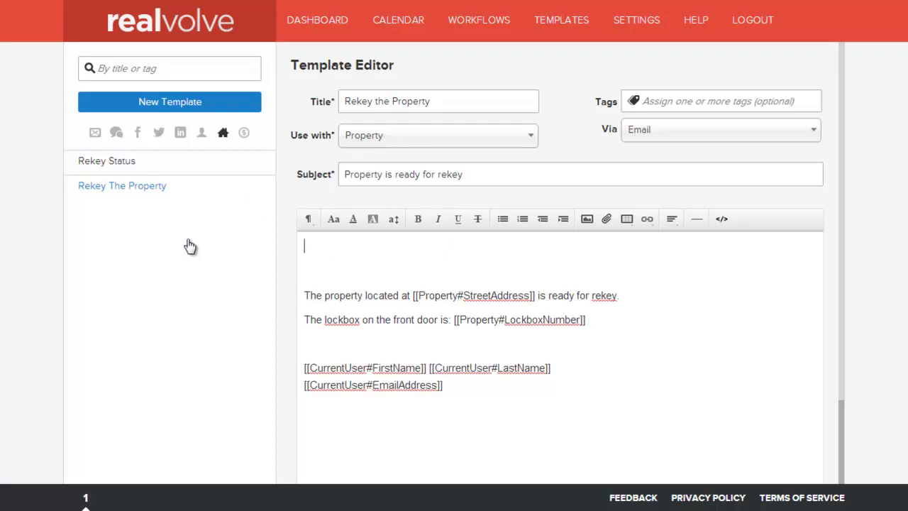
text([[)
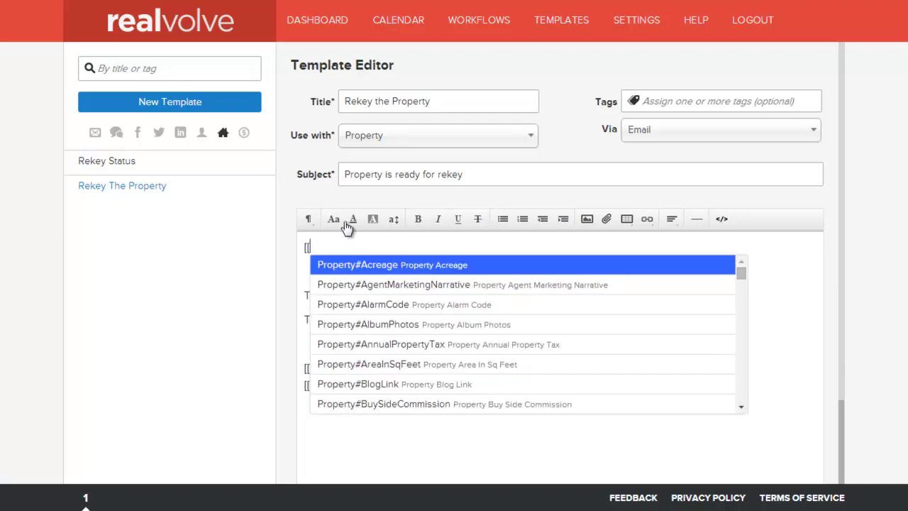
text(curr)
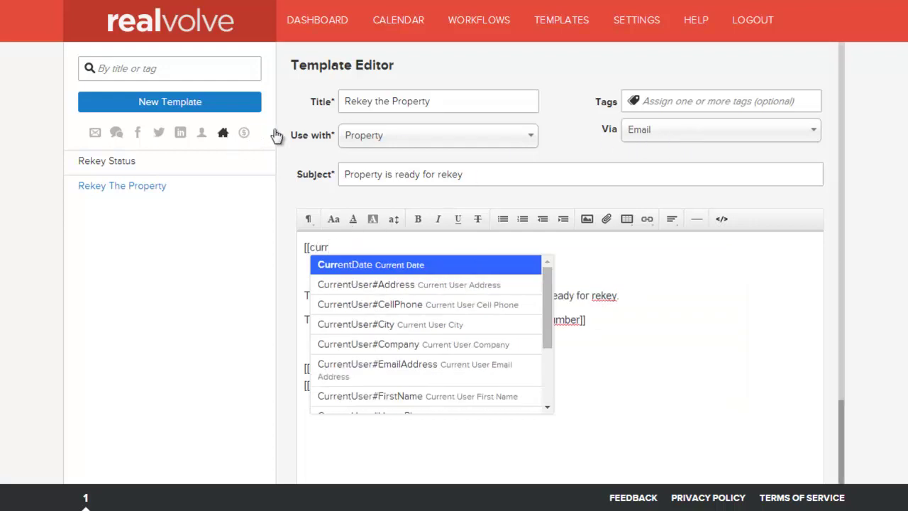
key(Return)
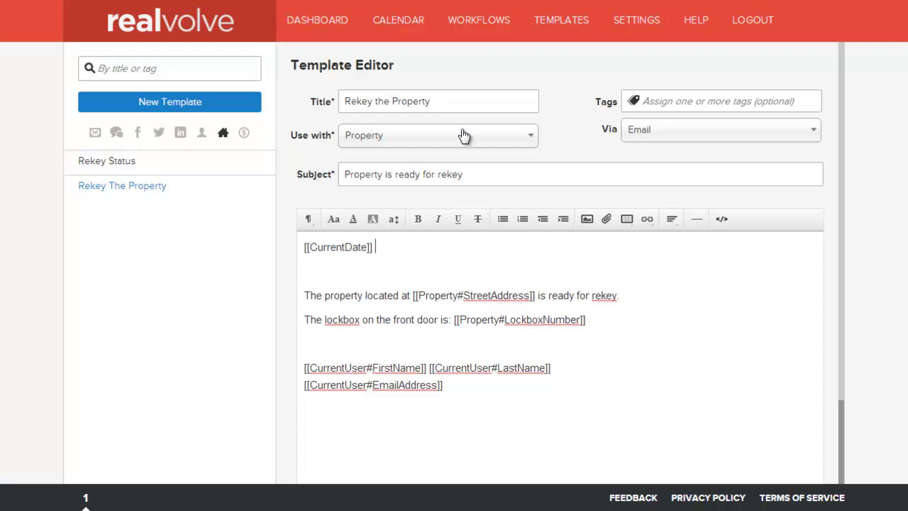
- Delete the street address field in the Rekey the Property template's property sentence and reinsert it as the [[Property#StreetAddress]] merge field
drag(413, 295, 535, 295)
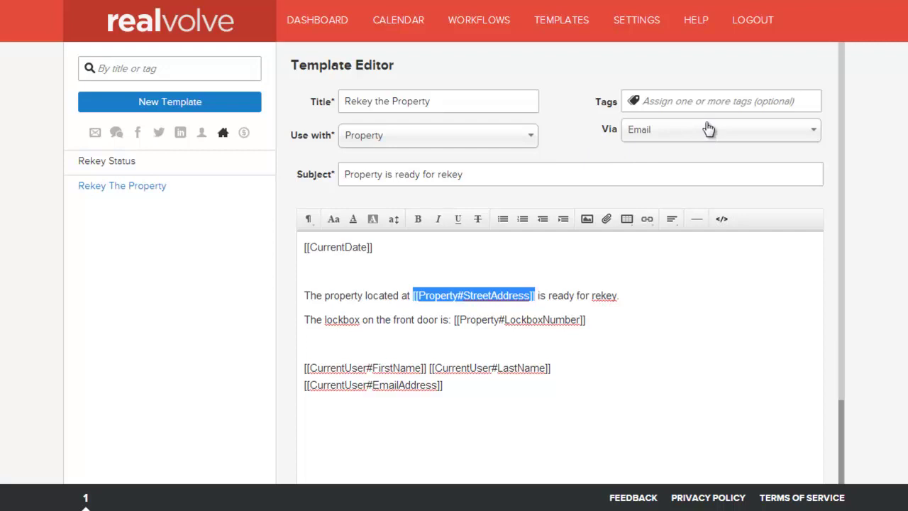
key(Delete)
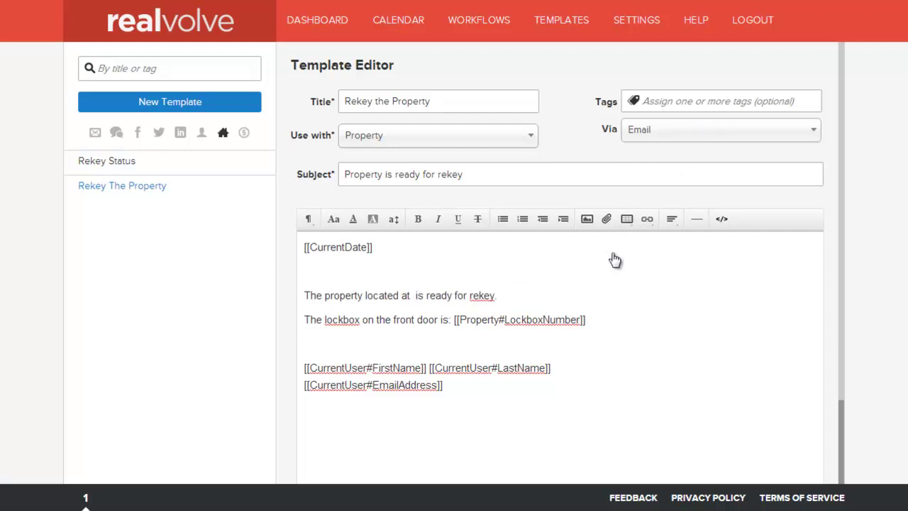
text([[)
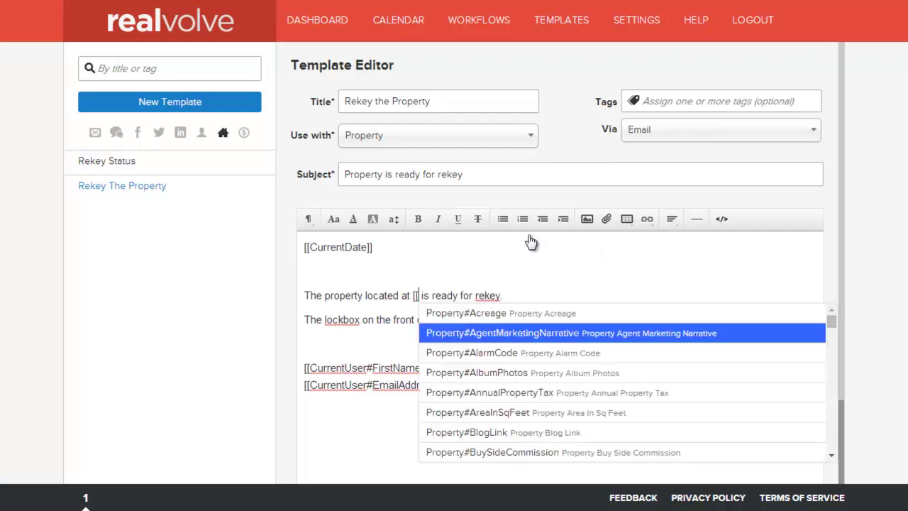
text(addre)
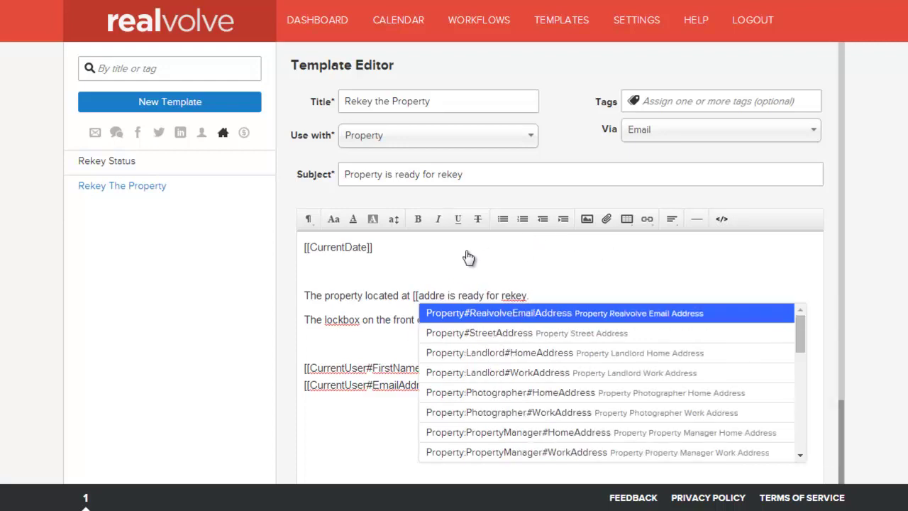
key(Down)
key(Down)
key(Down)
key(Down)
key(Down)
key(Up)
key(Up)
key(Up)
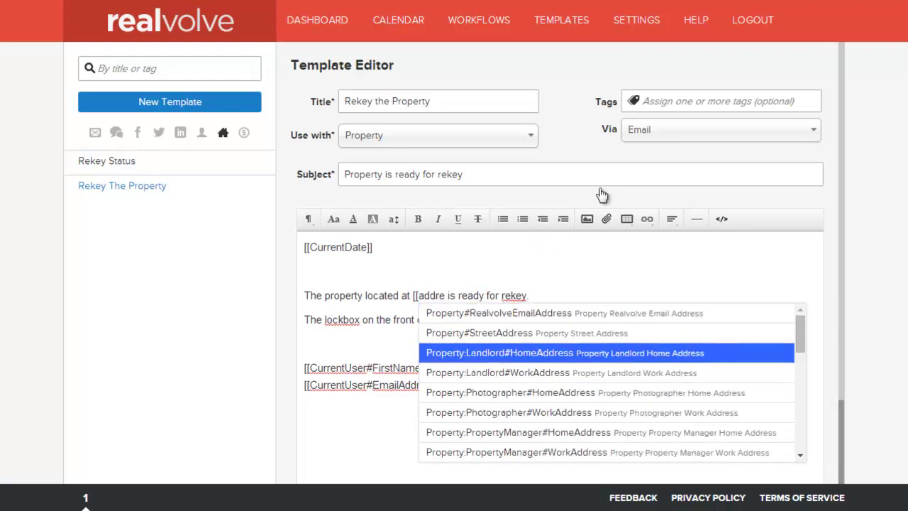
key(Up)
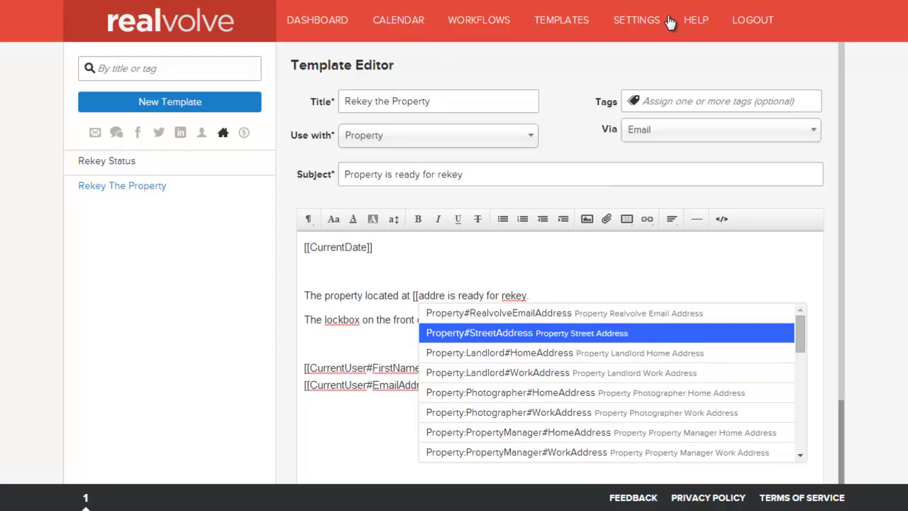
key(Return)
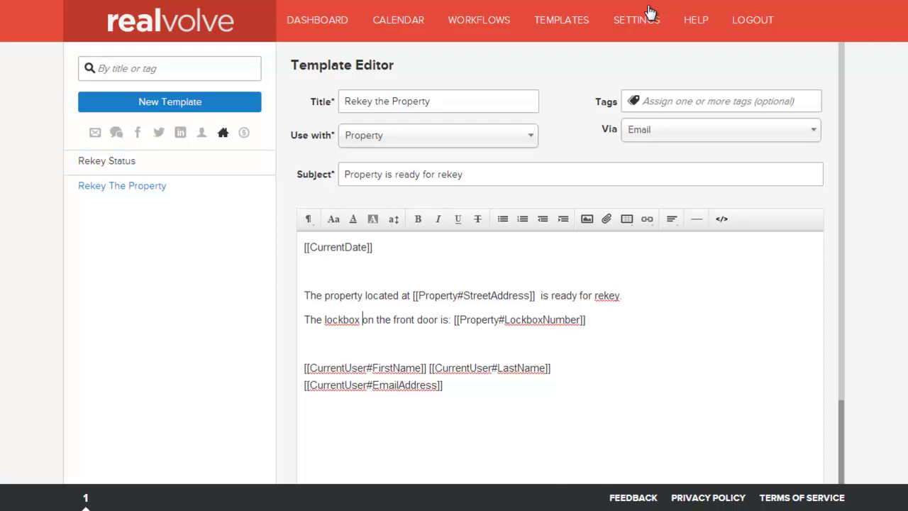
- Add the word "code" after "lockbox" and replace that line's ending field with a freshly inserted [[Property#LockboxNumber]] merge field
text(code)
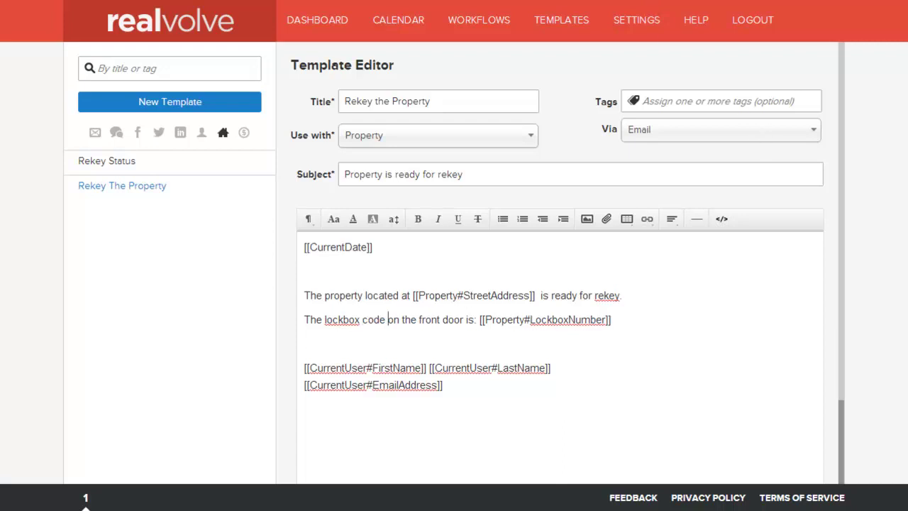
drag(614, 319, 480, 319)
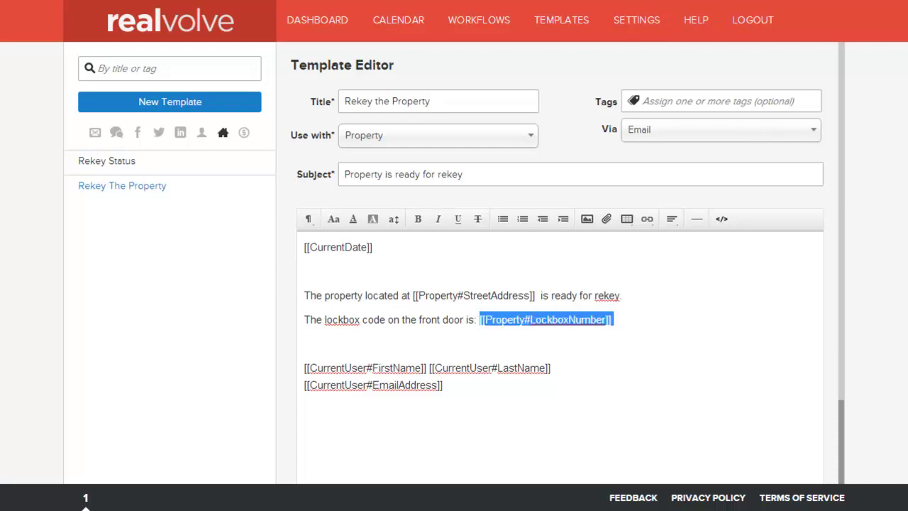
key(BackSpace)
text([[lock)
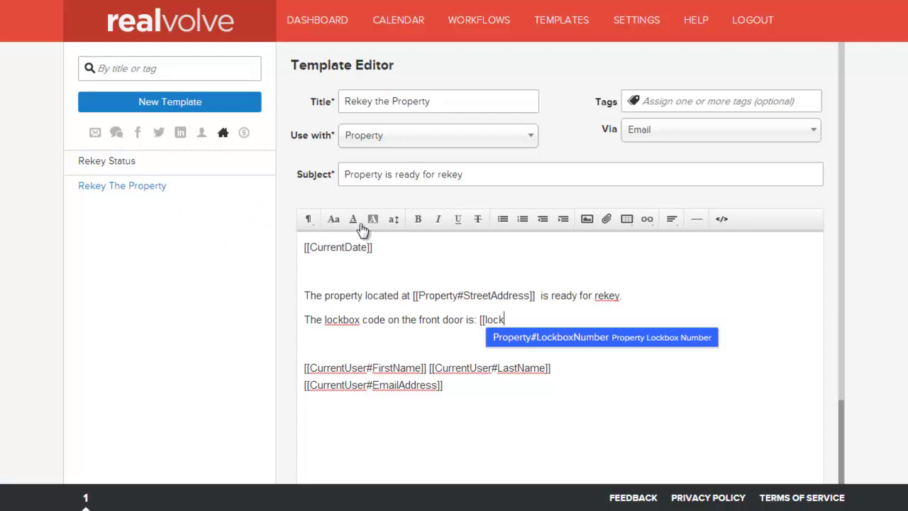
key(Return)
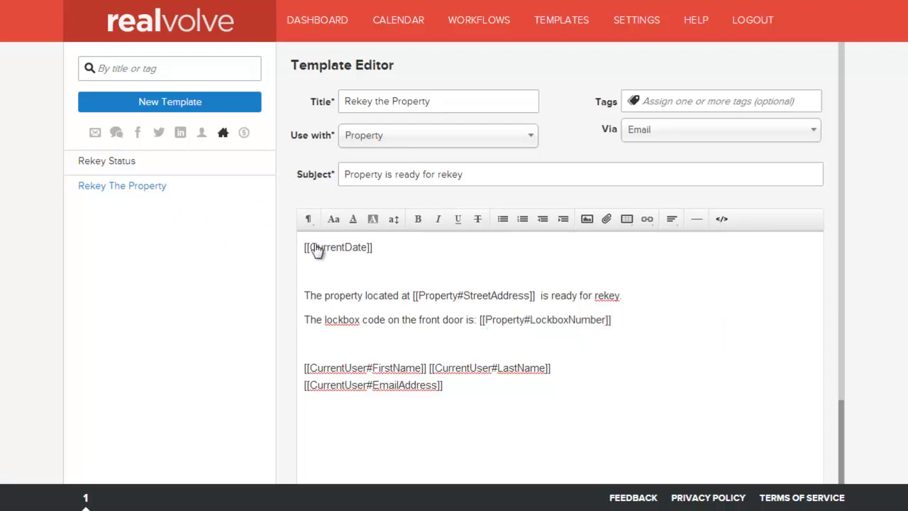
- Save the Rekey the Property template and open the Rekey Status template
scroll(366, 255, down, 2)
scroll(367, 255, down, 2)
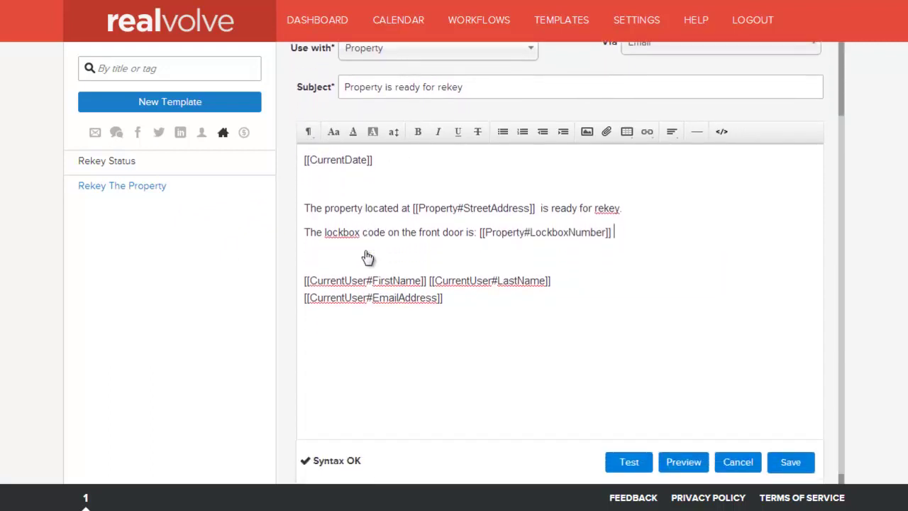
click(790, 445)
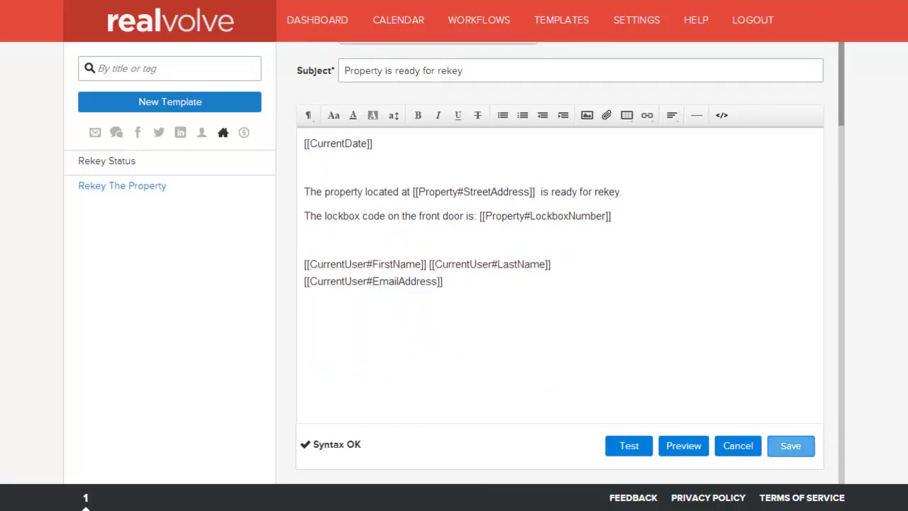
click(106, 161)
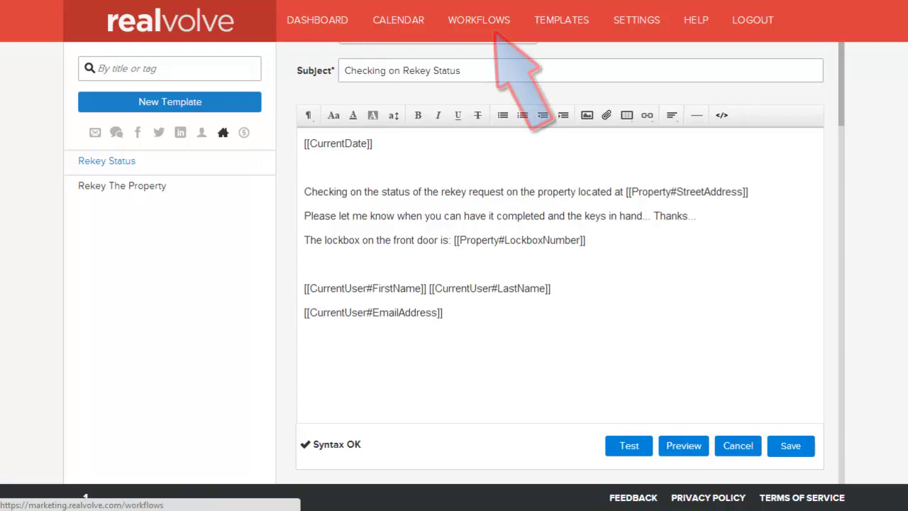
- Open the workflows area, review the REO / BPO Properties Process workflow's settings, and expand its list of activities
click(479, 20)
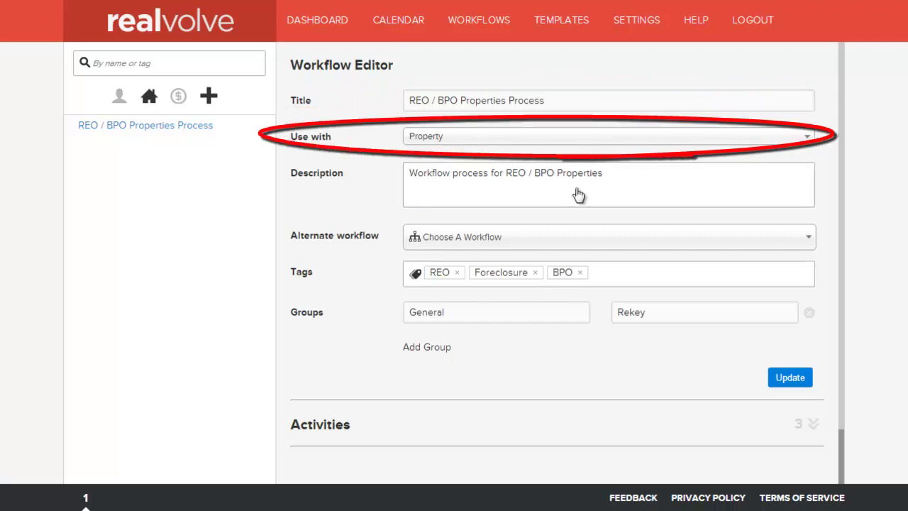
click(609, 184)
key(Tab)
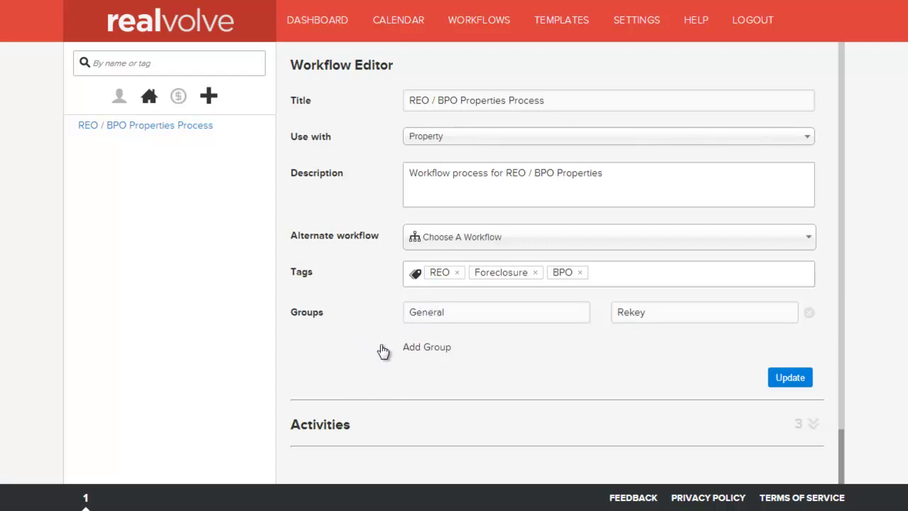
click(406, 440)
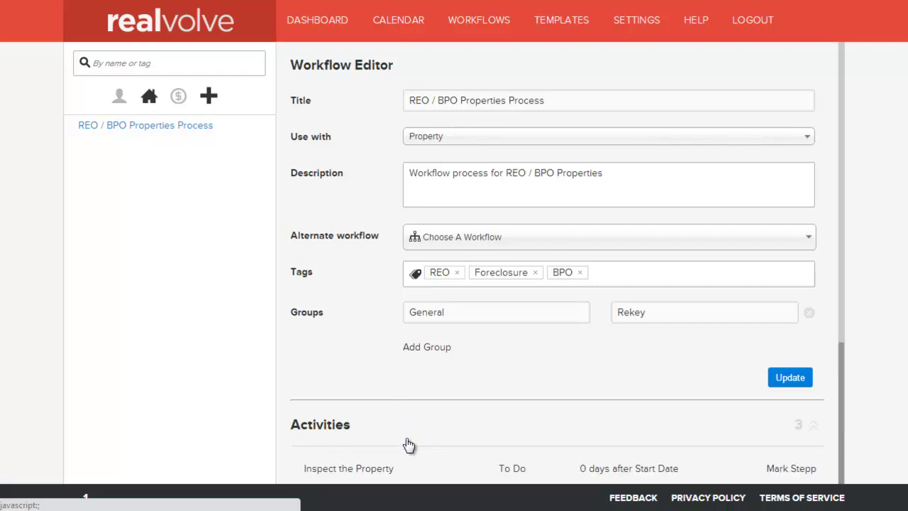
scroll(405, 441, down, 1)
scroll(368, 417, down, 3)
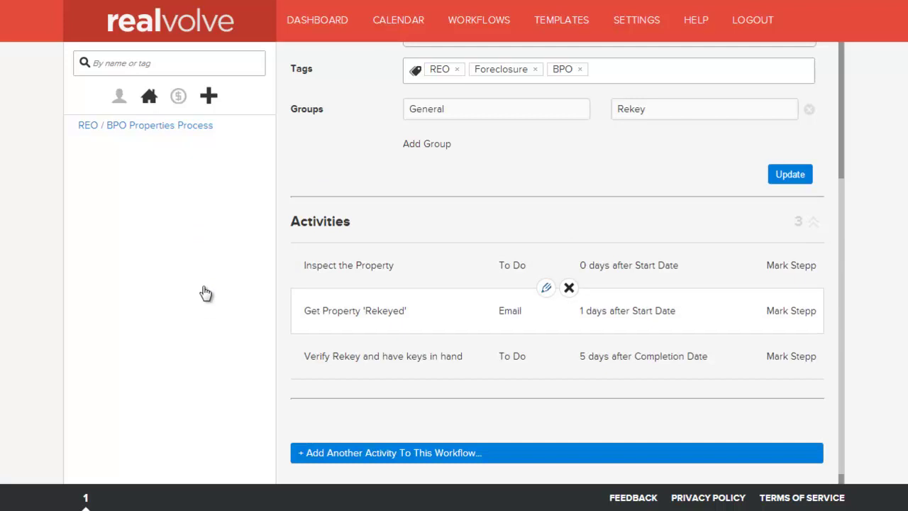
- Open the Get Property 'Rekeyed' activity for editing and review its interested parties, schedule and group choices
click(546, 287)
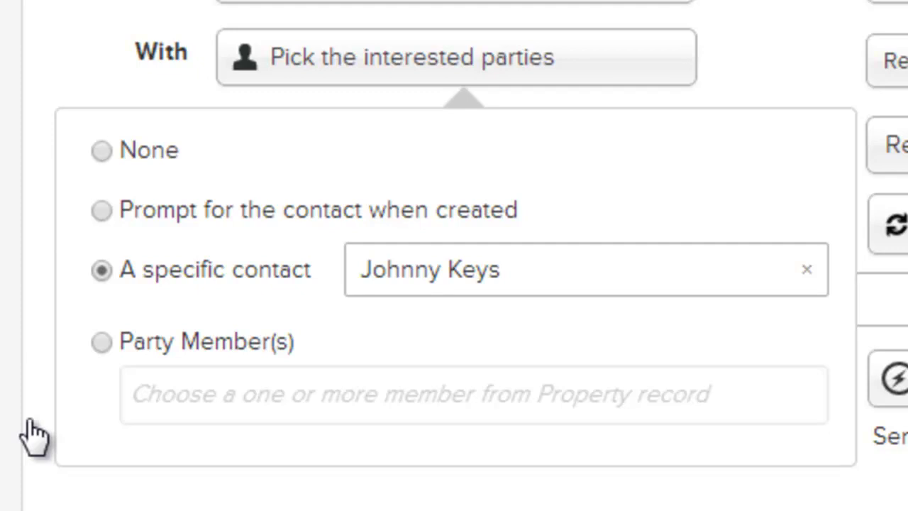
click(586, 269)
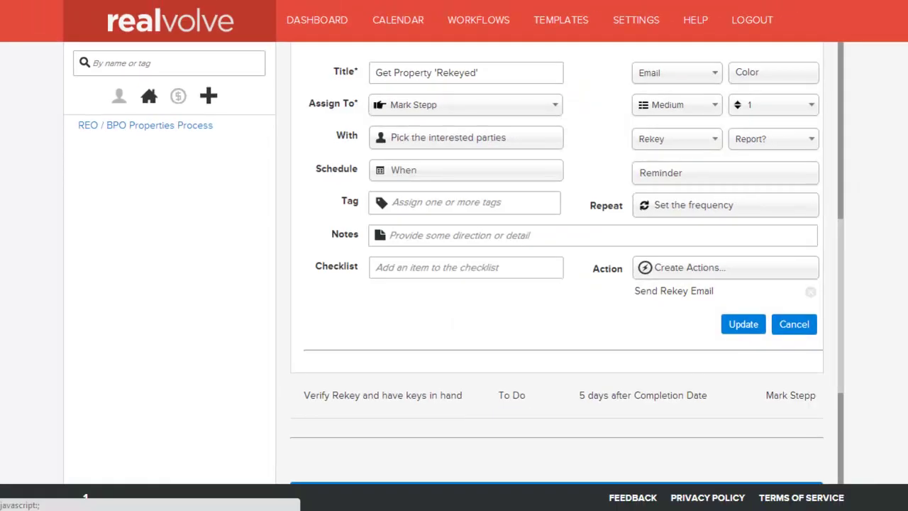
click(465, 170)
click(358, 309)
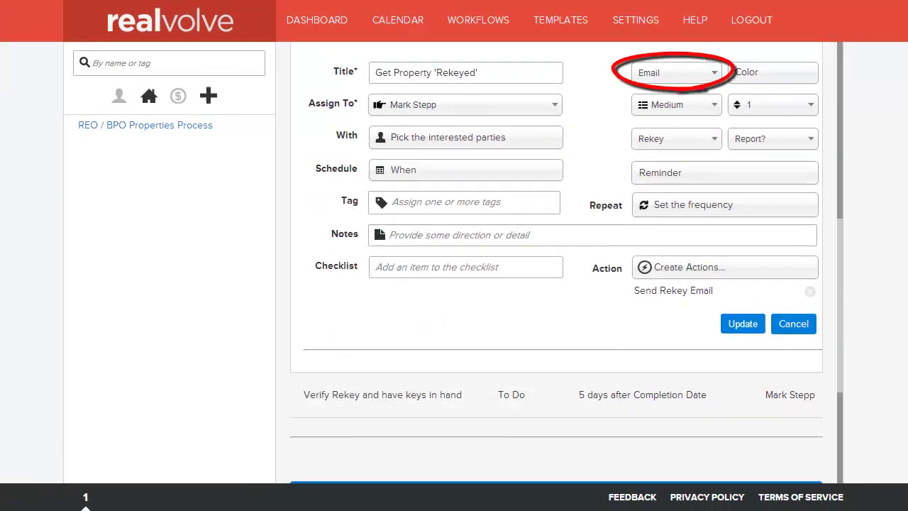
click(675, 138)
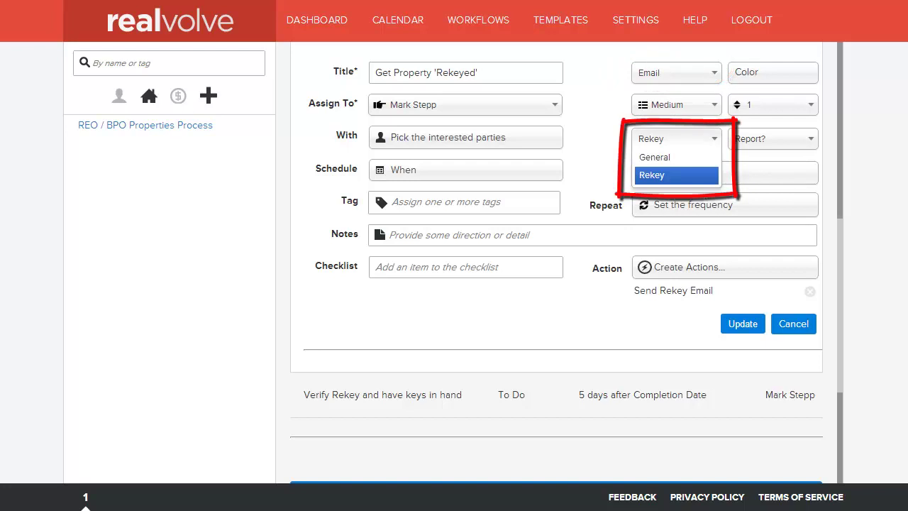
click(676, 139)
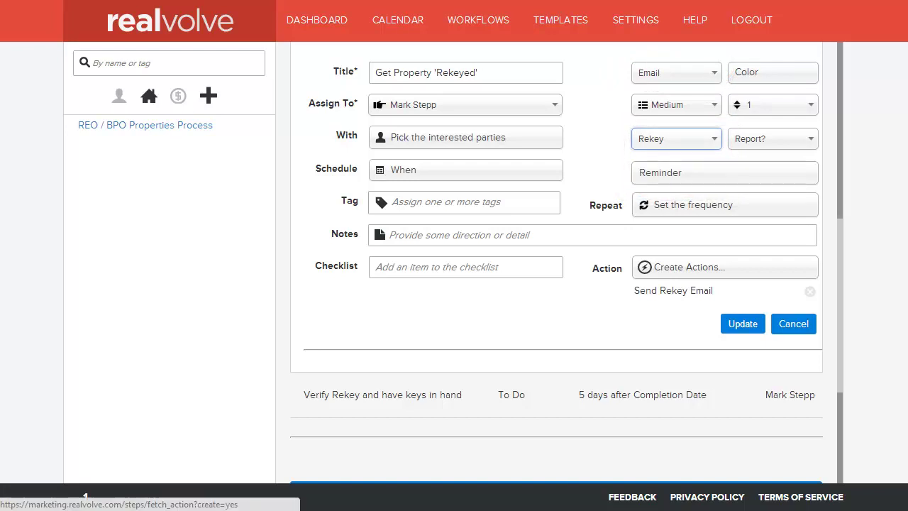
- Open the activity's Send Rekey Email action, review its message template and tags to add, and save the action
click(673, 290)
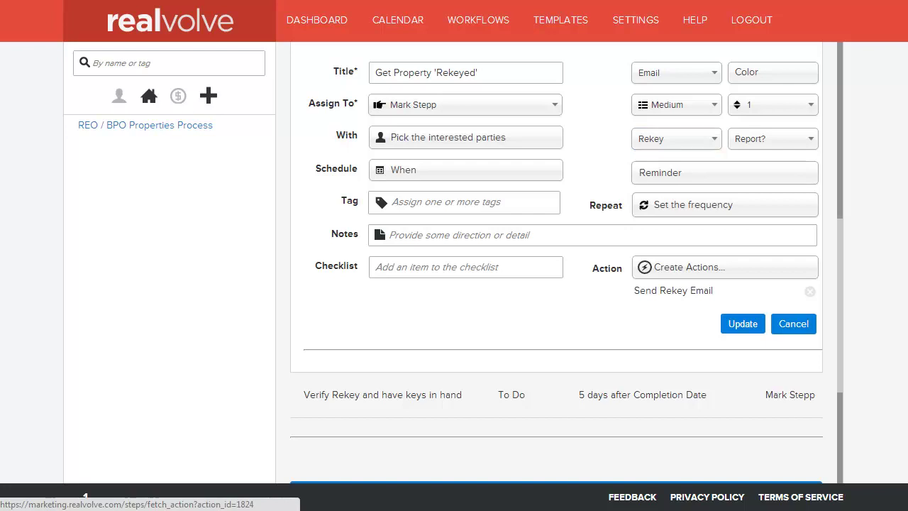
click(673, 290)
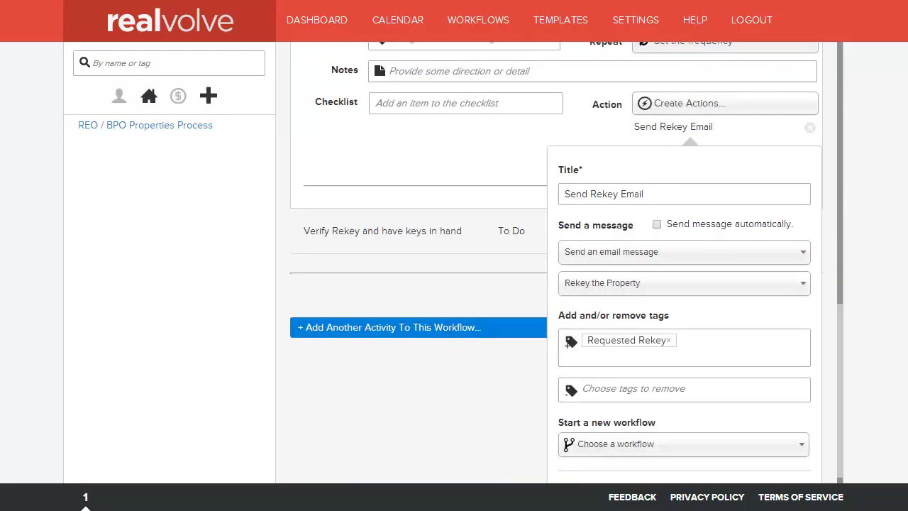
click(638, 127)
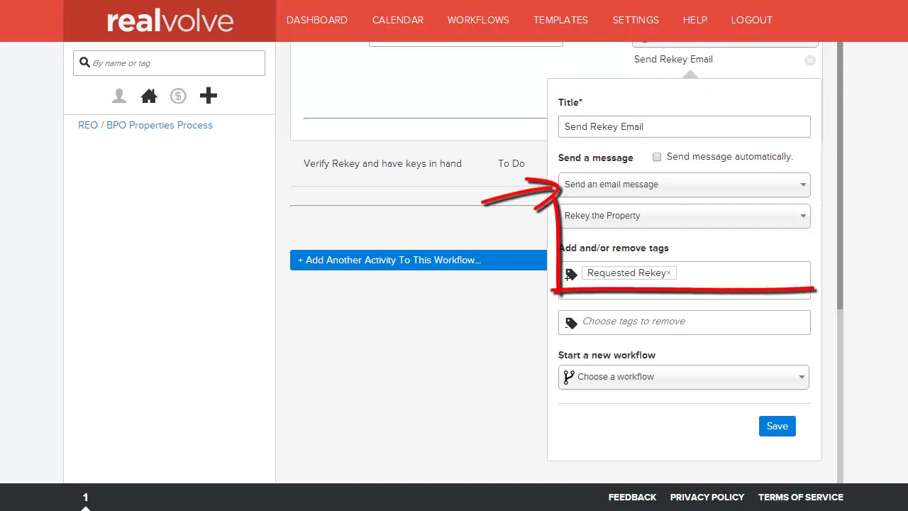
key(alt+Down)
key(Escape)
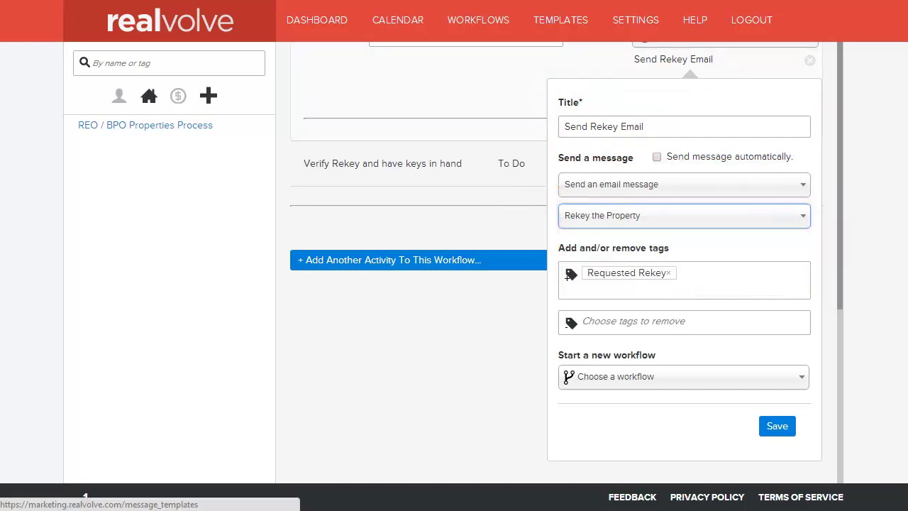
click(709, 280)
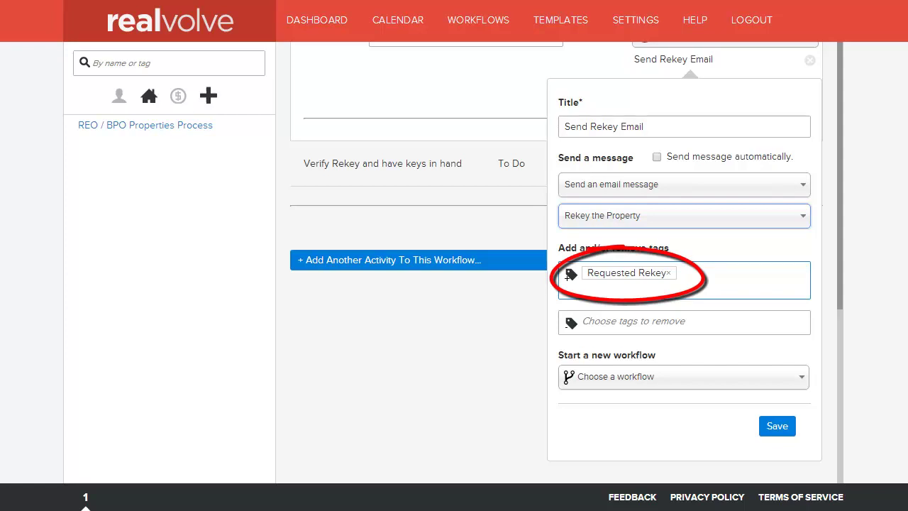
click(777, 425)
scroll(556, 263, up, 4)
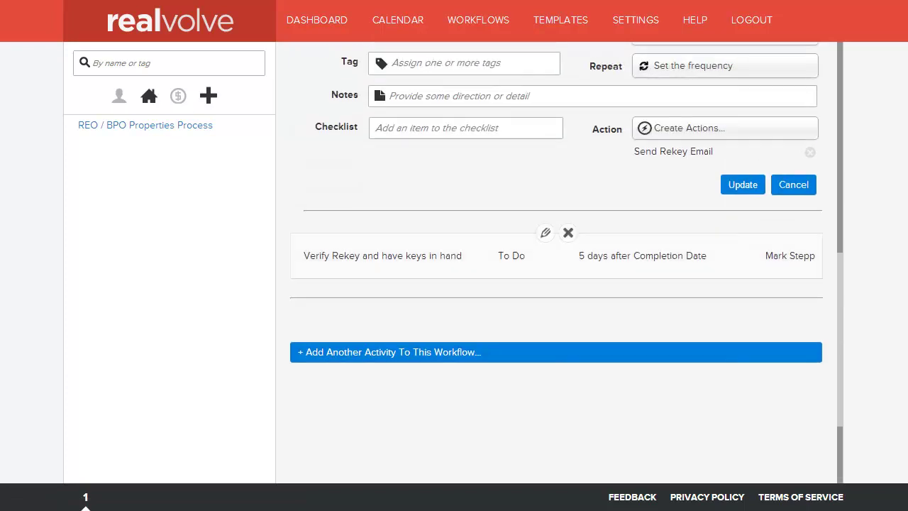
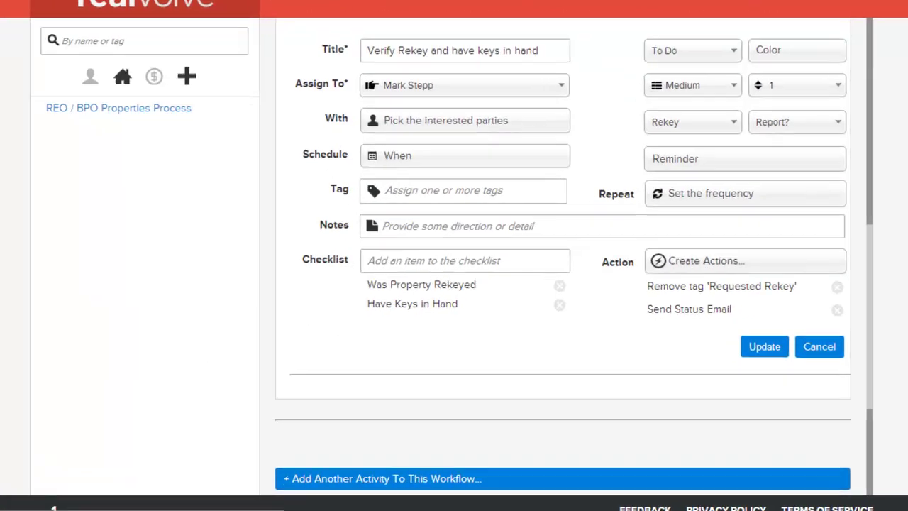
- Review the computed date schedule and group choice of the Verify Rekey and have keys in hand activity
click(466, 169)
click(270, 288)
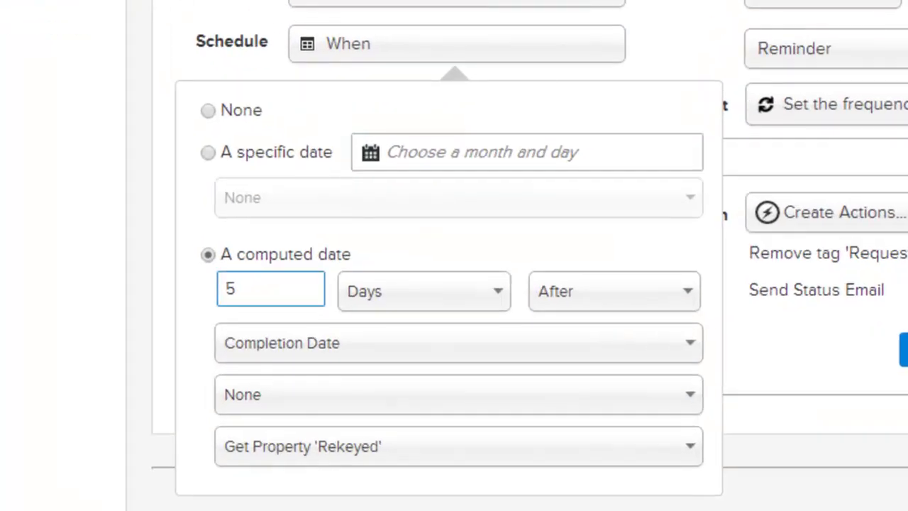
double_click(230, 288)
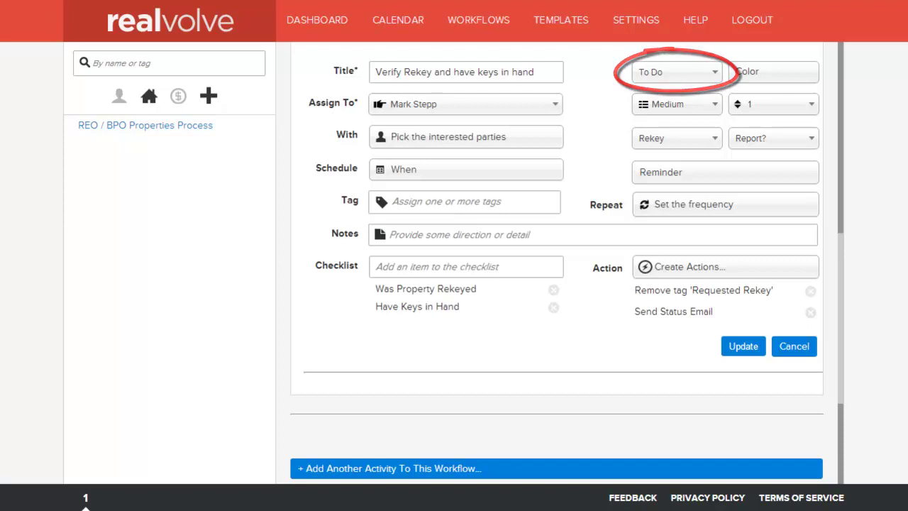
click(676, 137)
key(Escape)
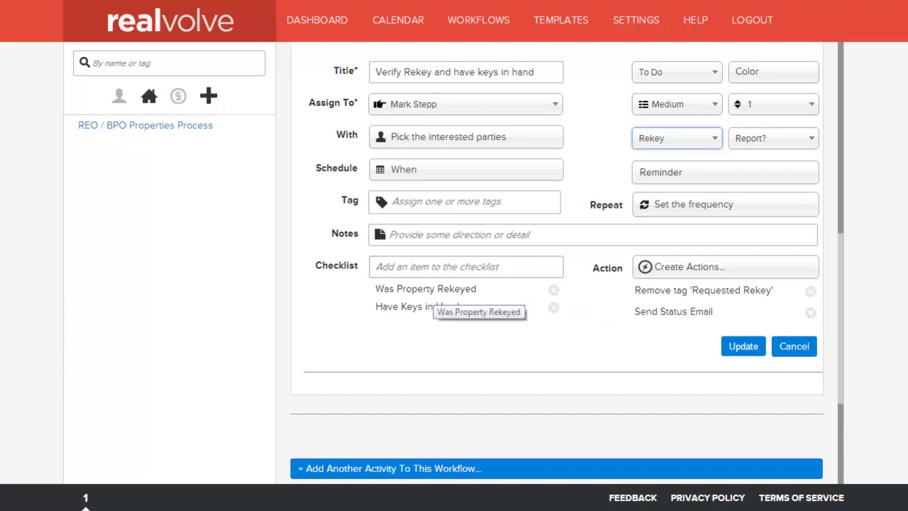
- Review the Send Status Email action's message template, tag and incomplete-checklist settings, and close the action
click(672, 311)
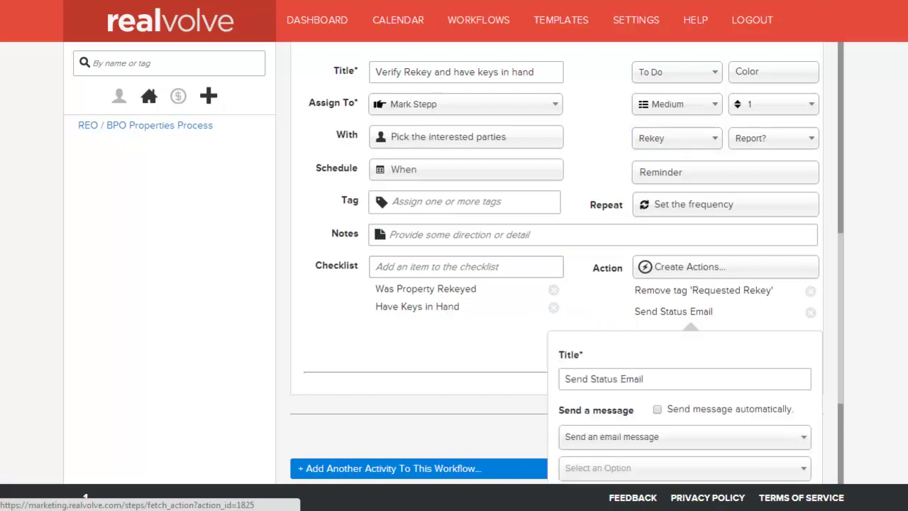
scroll(672, 311, down, 3)
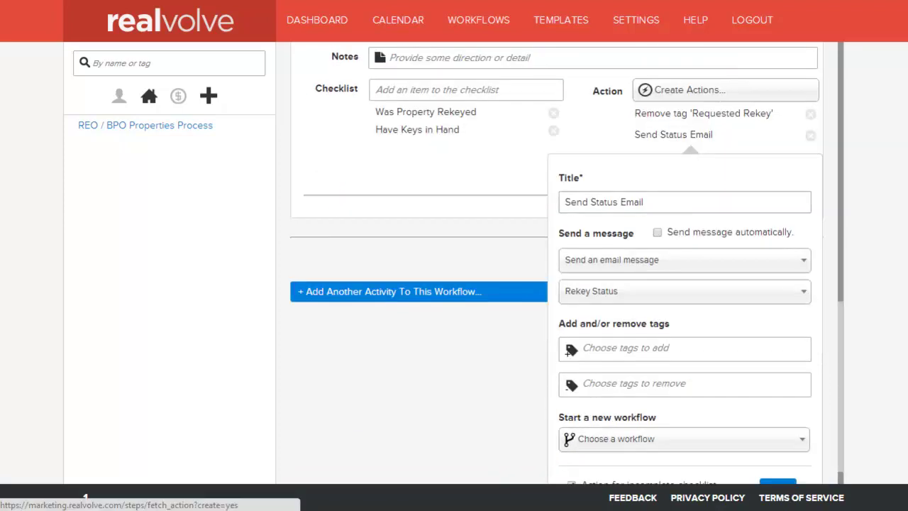
scroll(563, 263, down, 1)
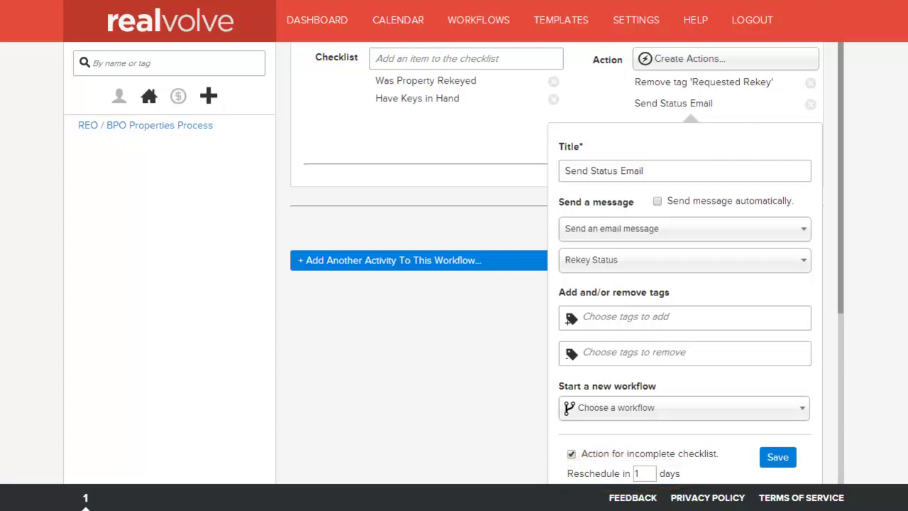
click(673, 103)
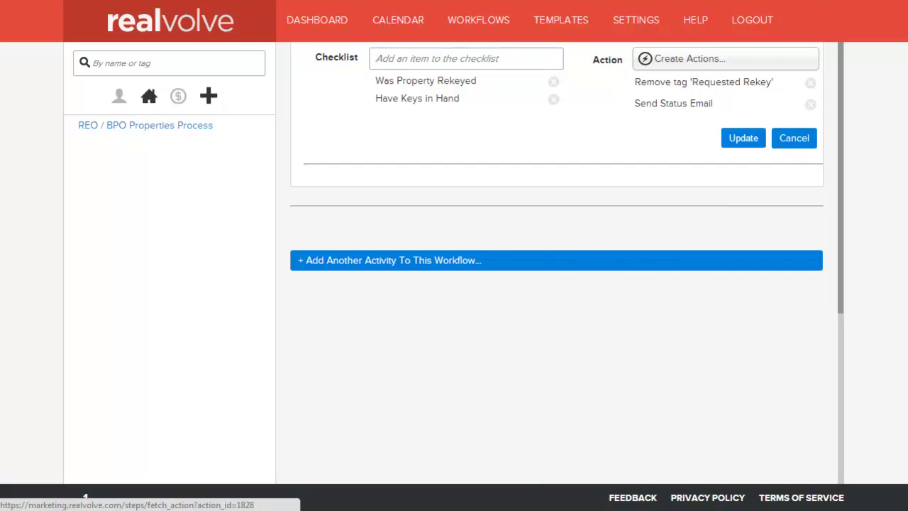
- Review and save the Remove tag 'Requested Rekey' action, and update the Verify Rekey and have keys in hand activity
click(703, 82)
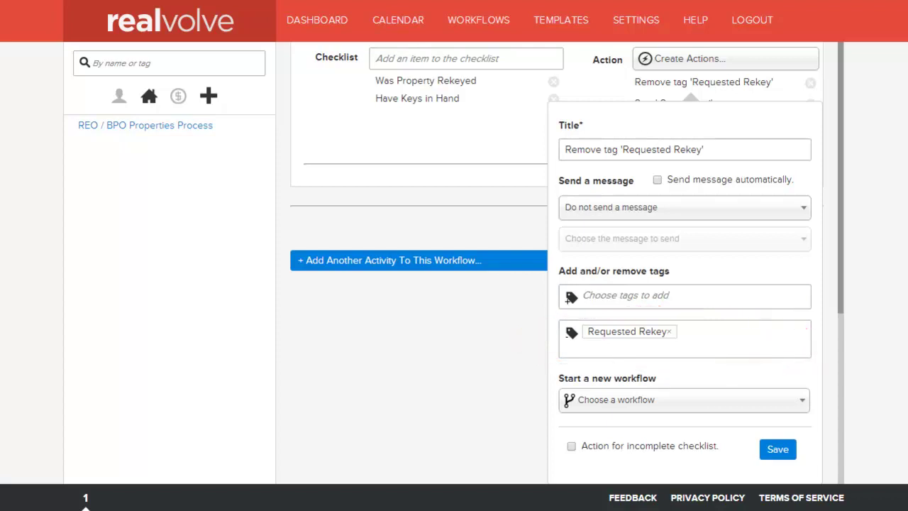
click(777, 449)
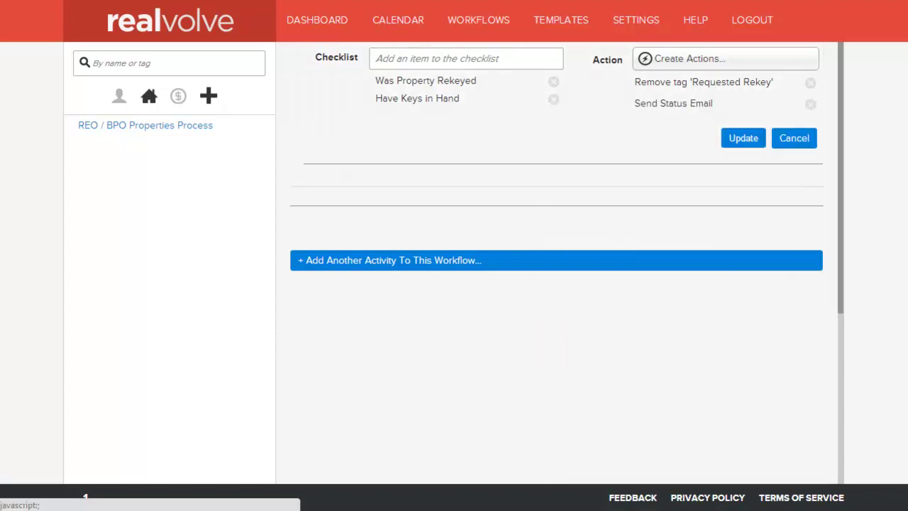
scroll(777, 449, up, 5)
scroll(556, 262, down, 1)
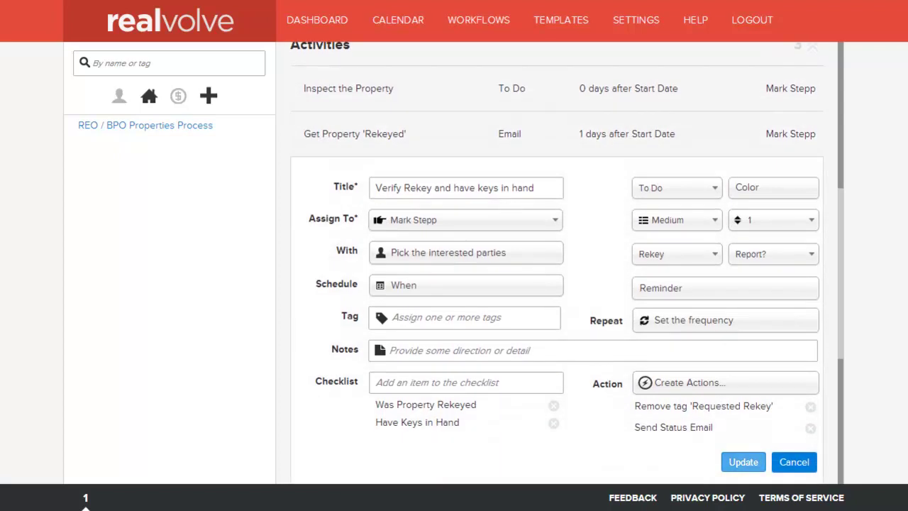
click(743, 461)
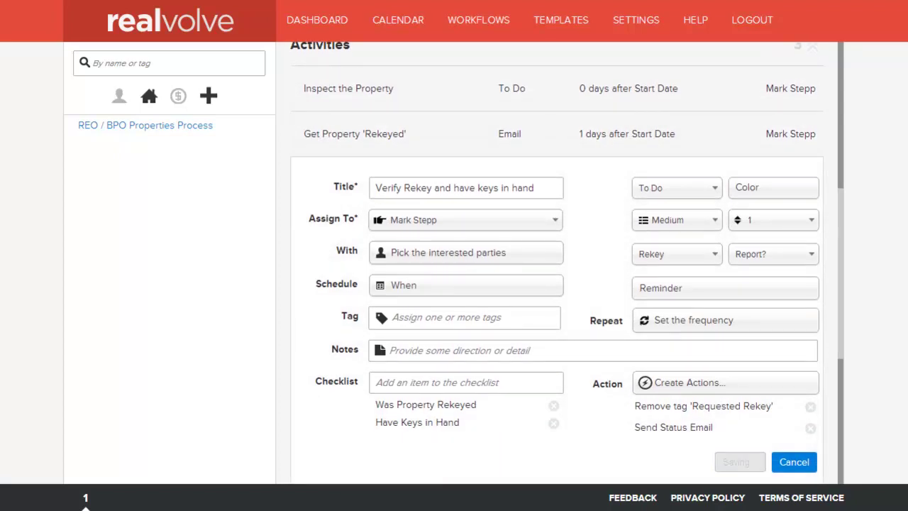